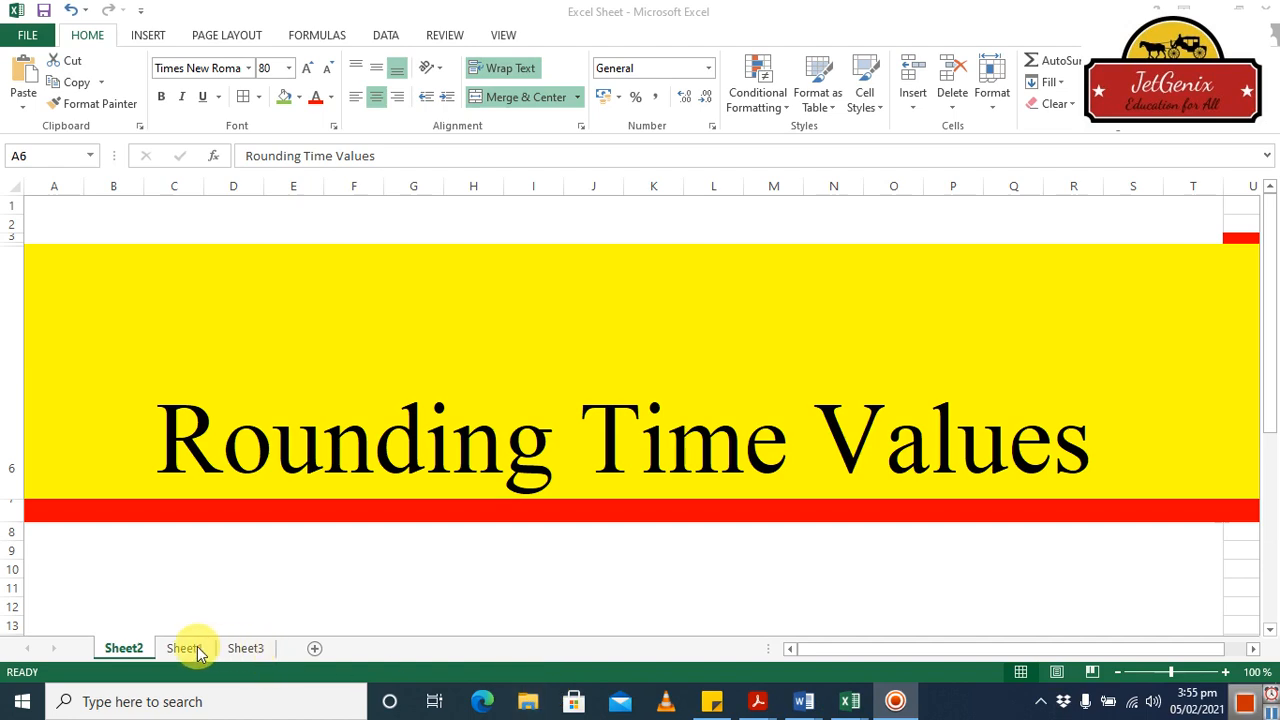
# Step: On Sheet1, correct the spacing in the D3 header so it reads "Roundup to nearest 30"
pyautogui.click(186, 649)
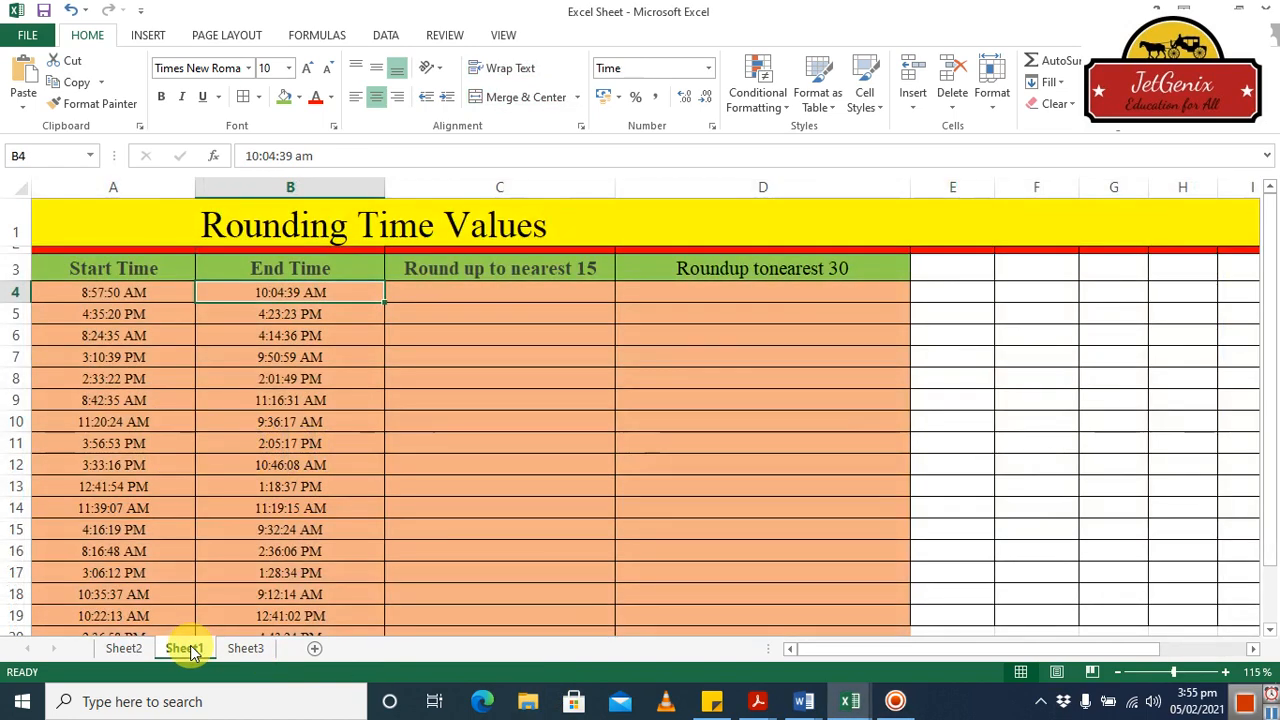
pyautogui.click(506, 355)
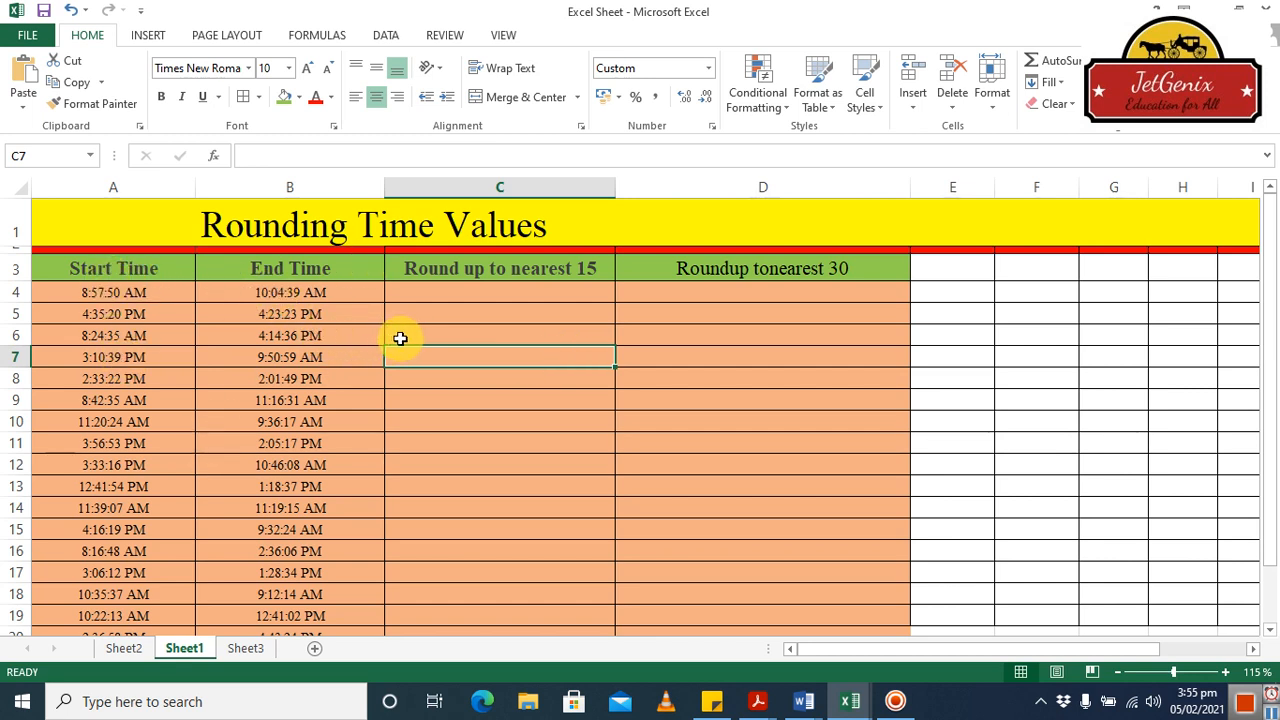
pyautogui.click(490, 291)
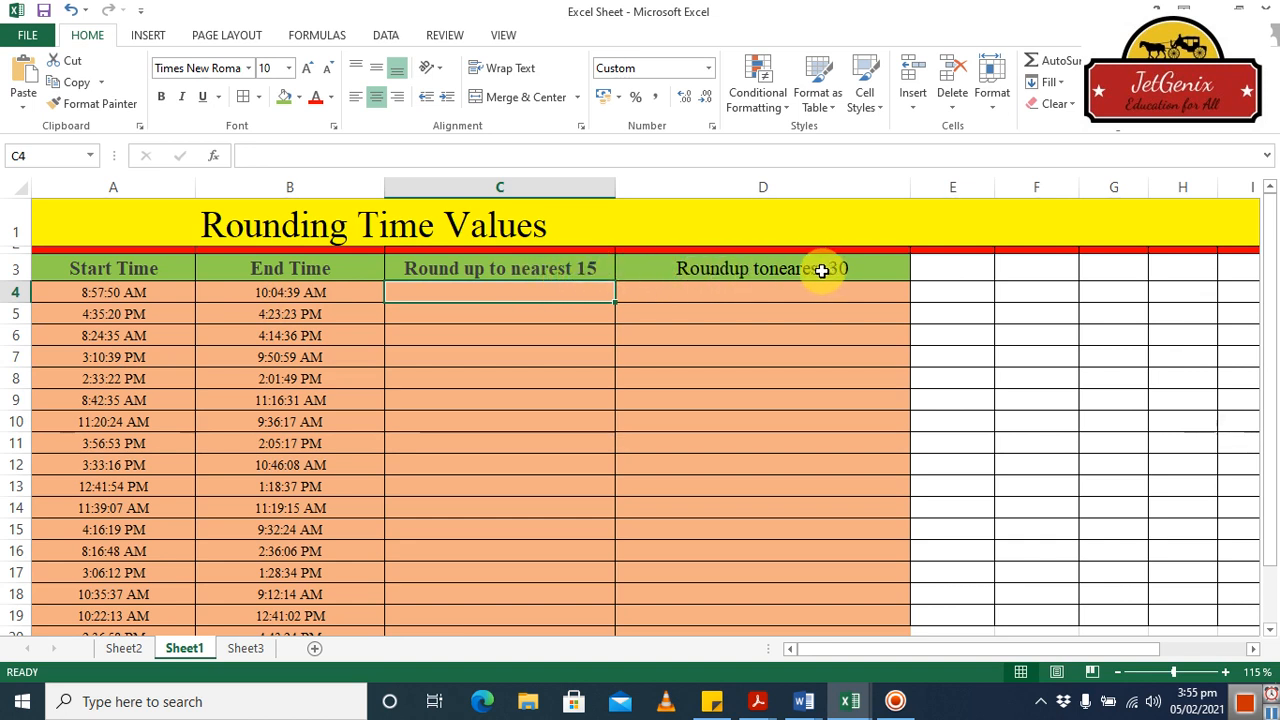
pyautogui.click(768, 270)
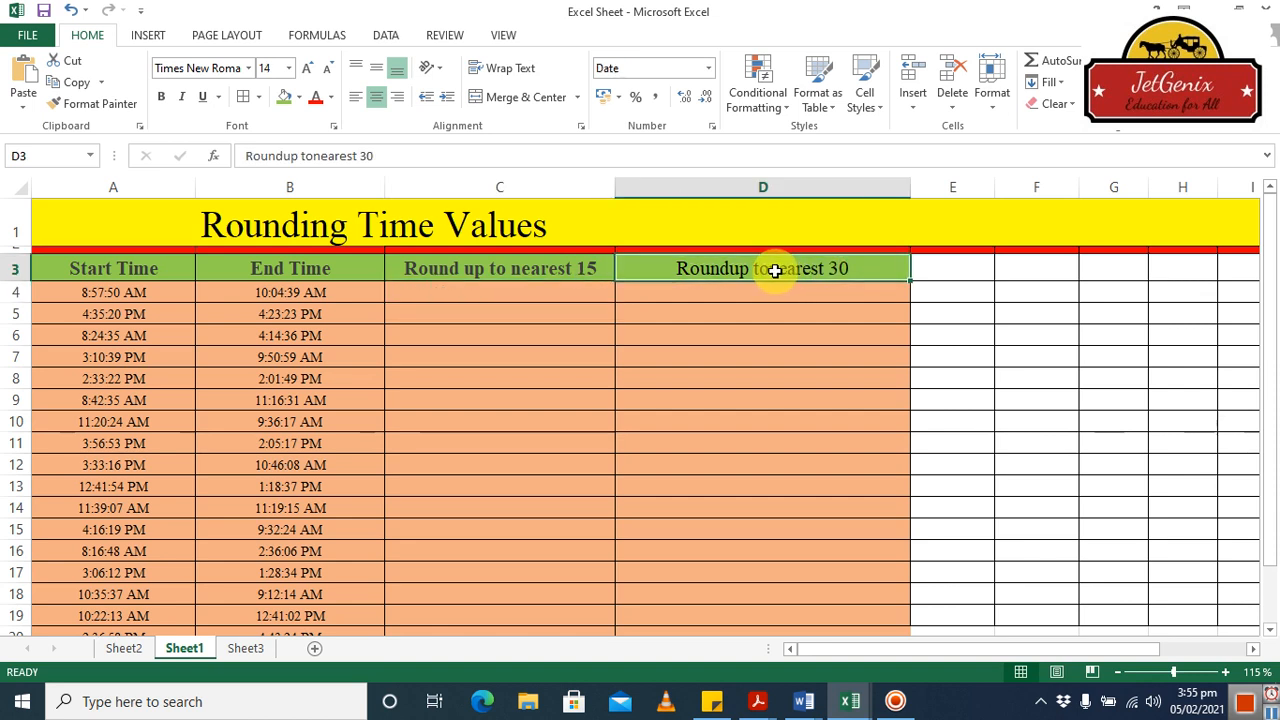
pyautogui.click(315, 156)
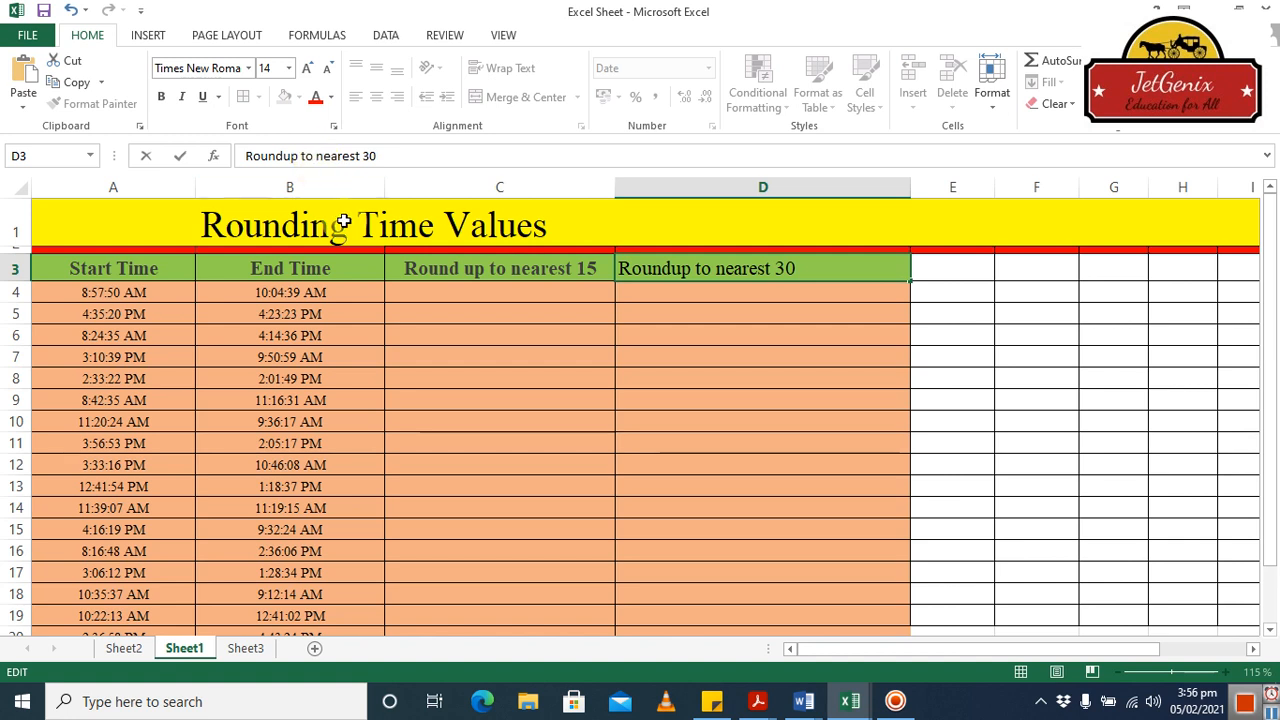
pyautogui.click(520, 480)
# Step: Enter the formula =ROUNDUP(B4*24/0.25,0)*(0.25/24) in C4 to round the first end time up to the nearest 15 minutes
pyautogui.click(294, 292)
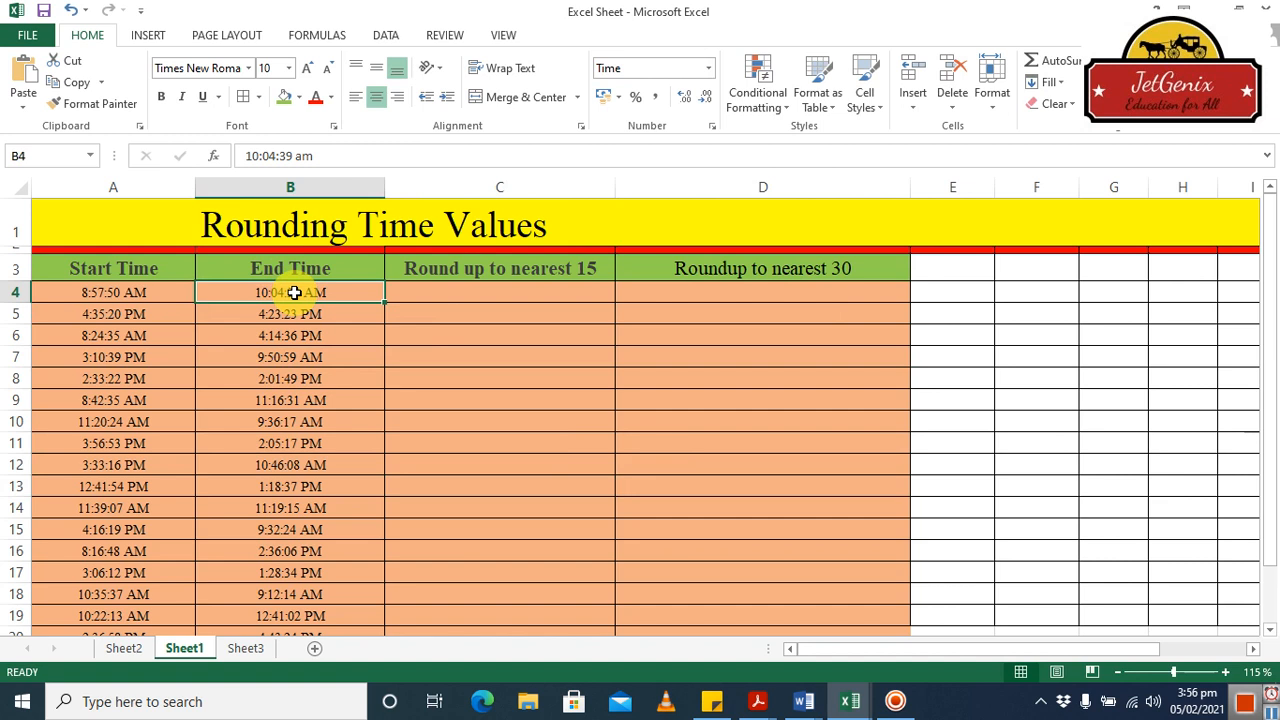
pyautogui.click(448, 302)
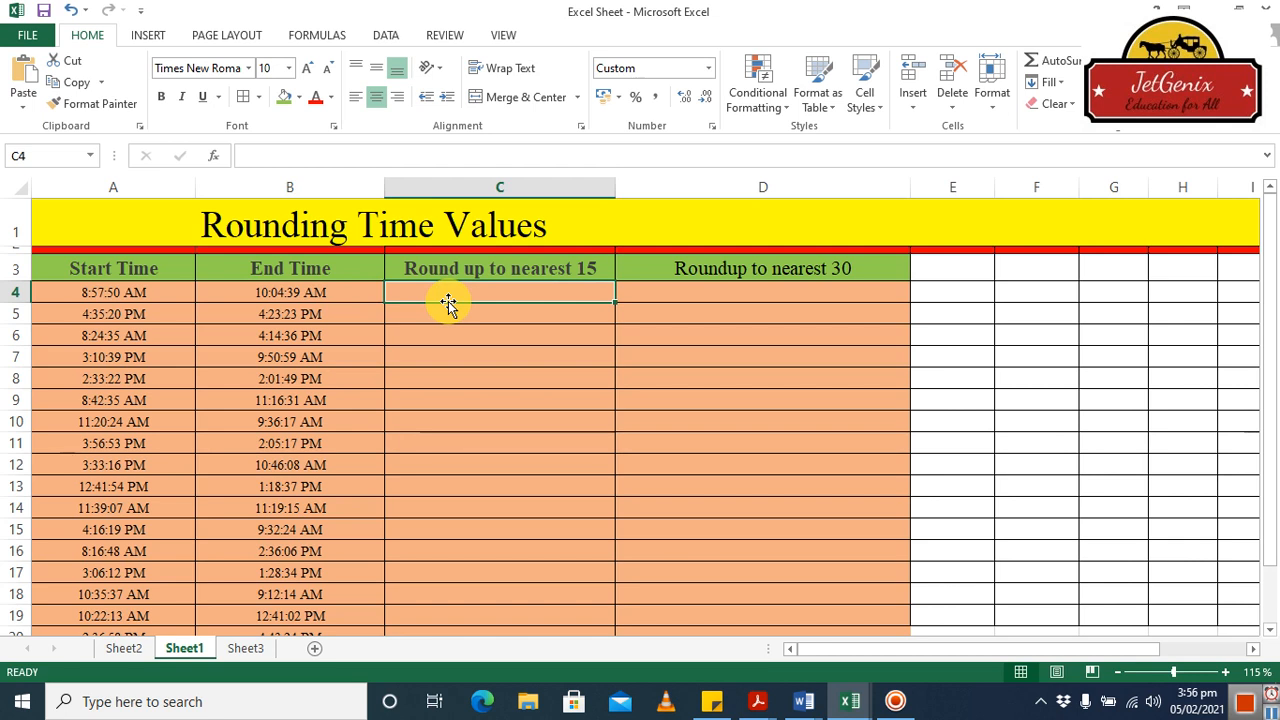
pyautogui.write('=')
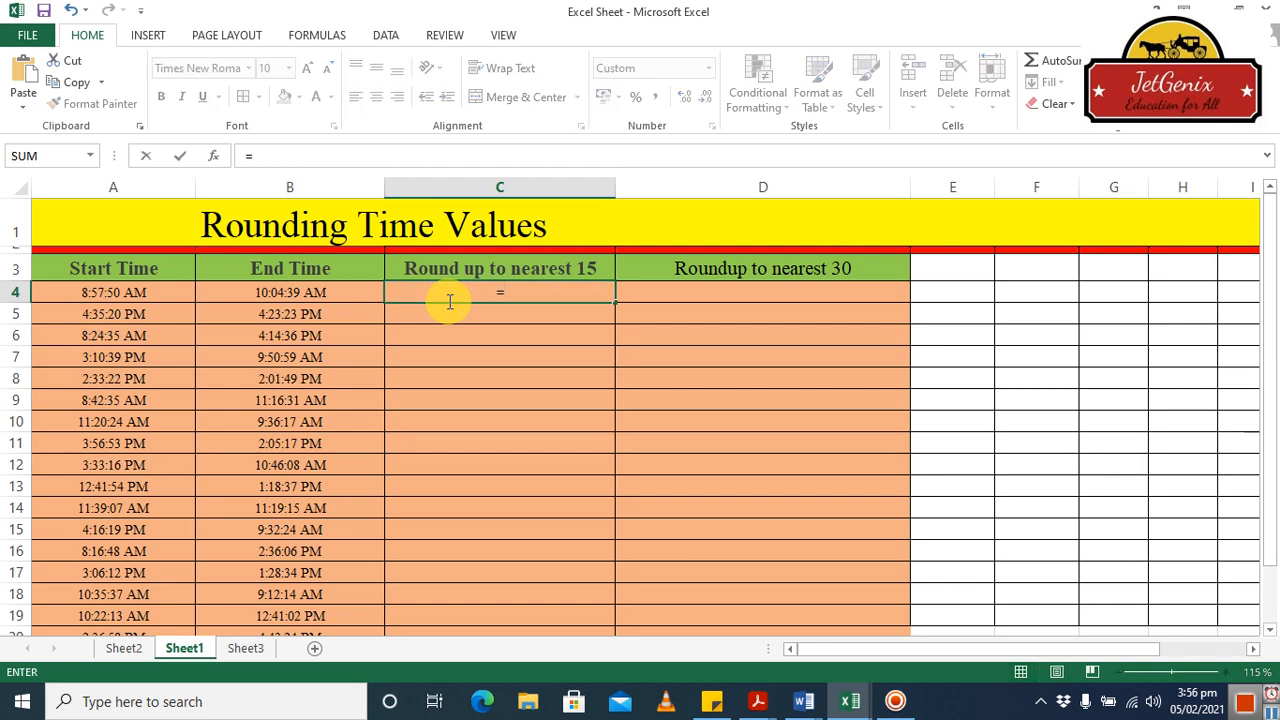
pyautogui.write('round')
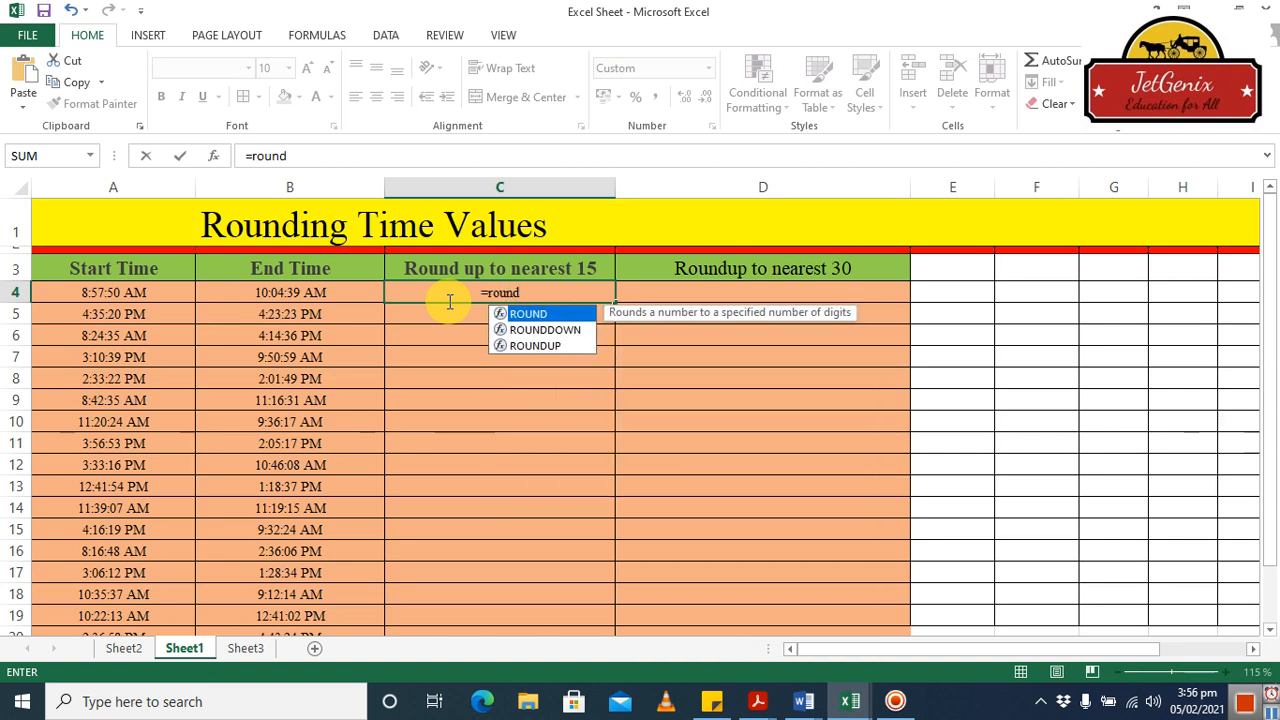
pyautogui.doubleClick(544, 345)
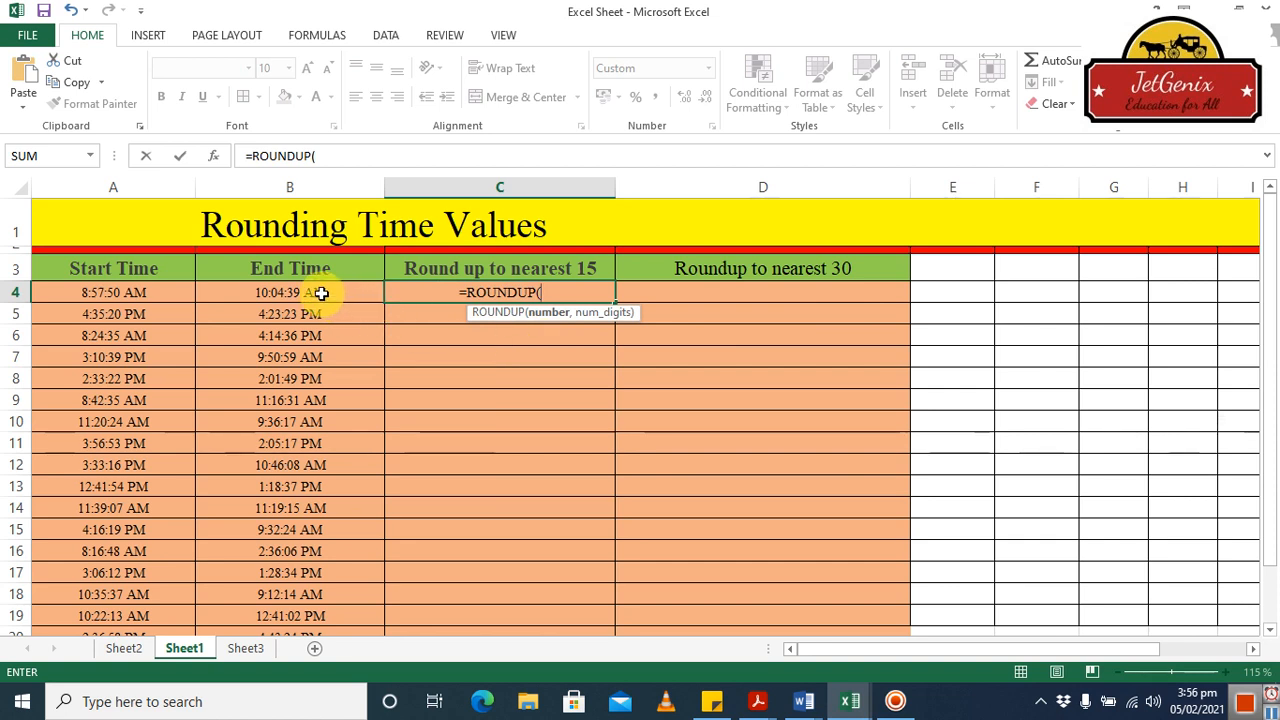
pyautogui.click(265, 294)
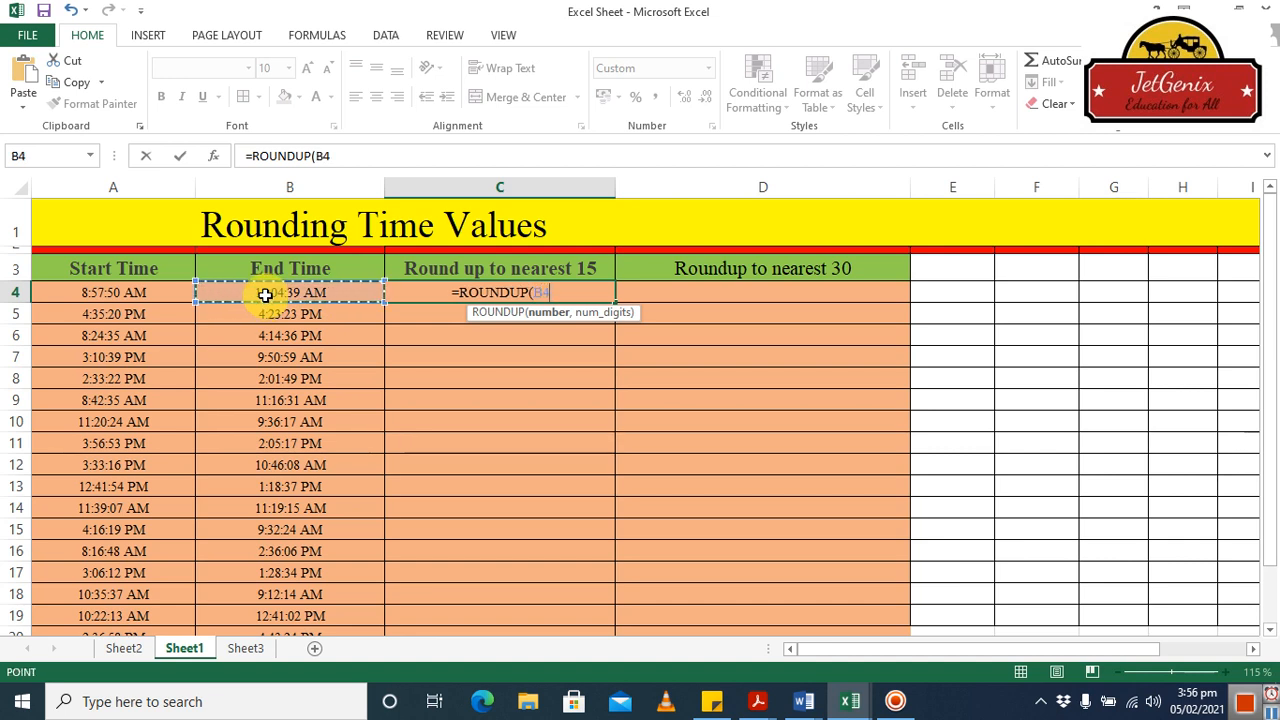
pyautogui.write('*')
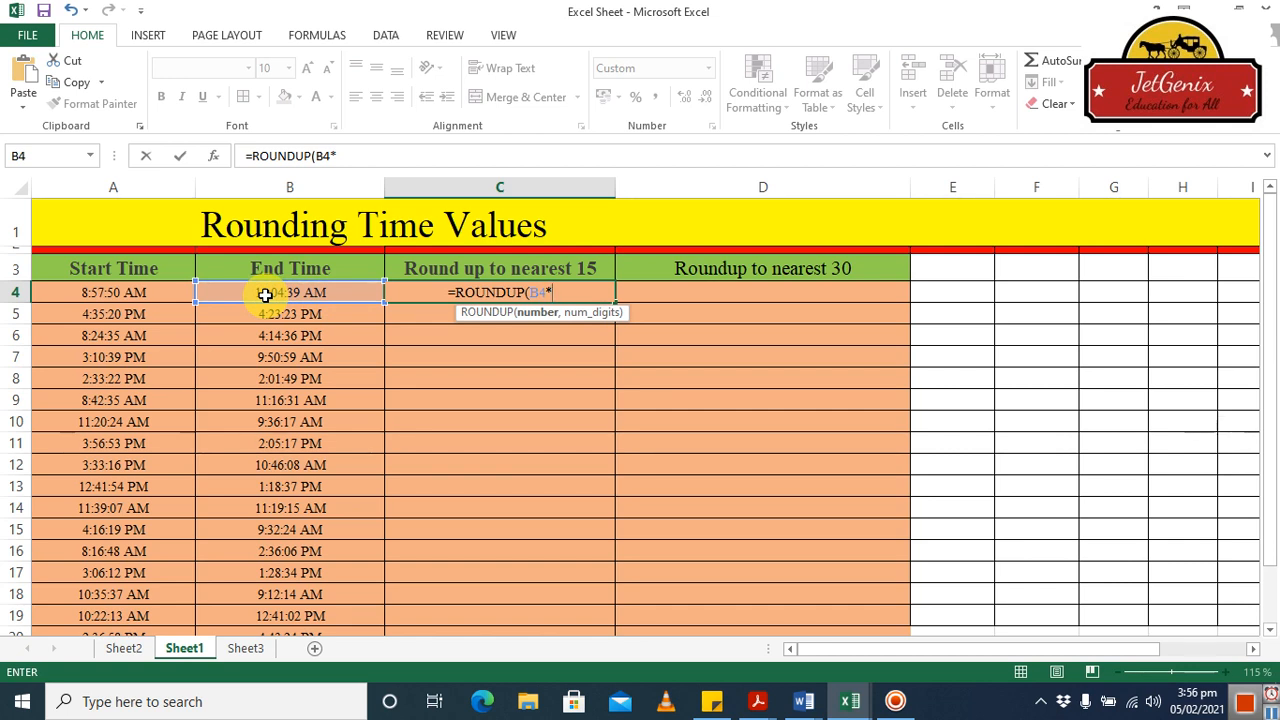
pyautogui.write('24')
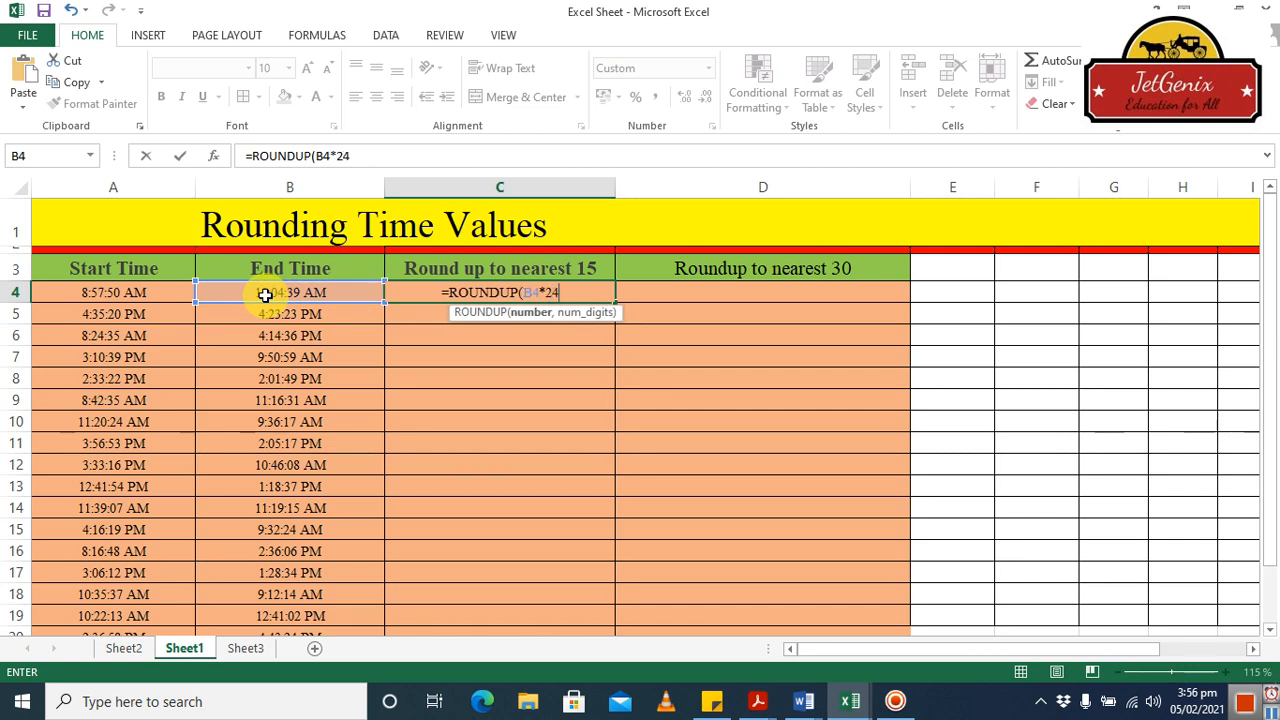
pyautogui.write('/')
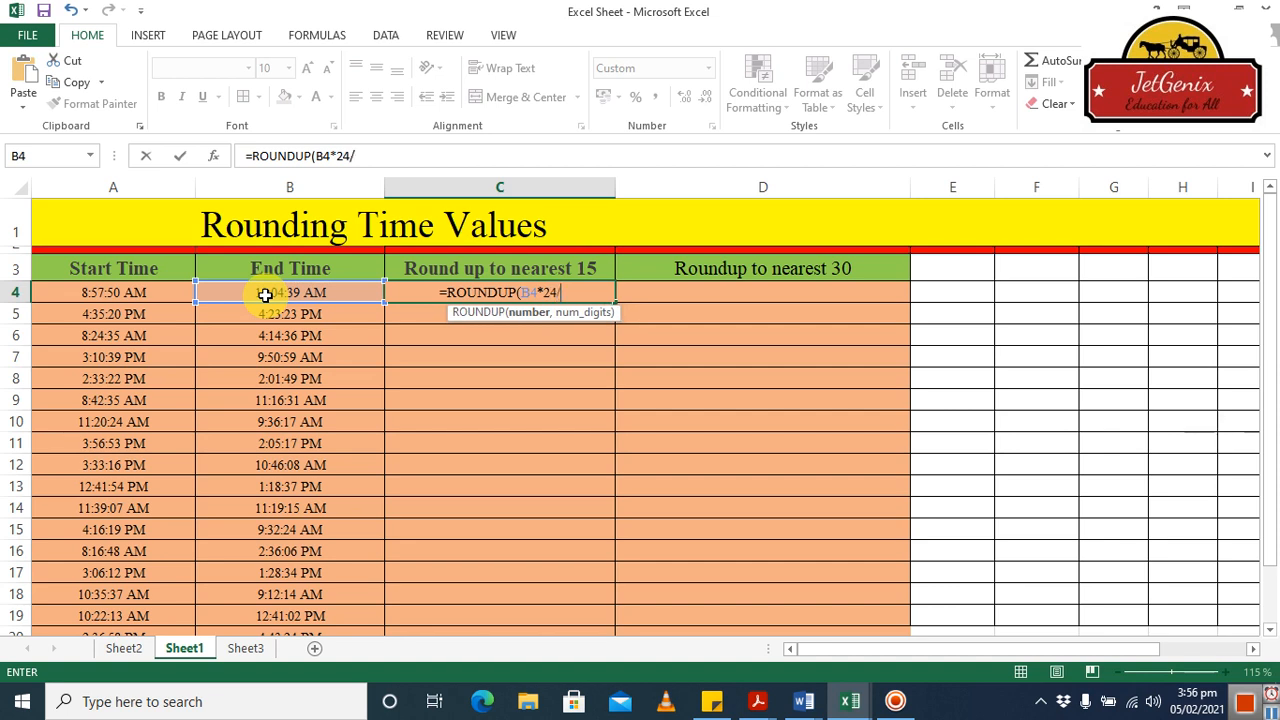
pyautogui.write('0.25')
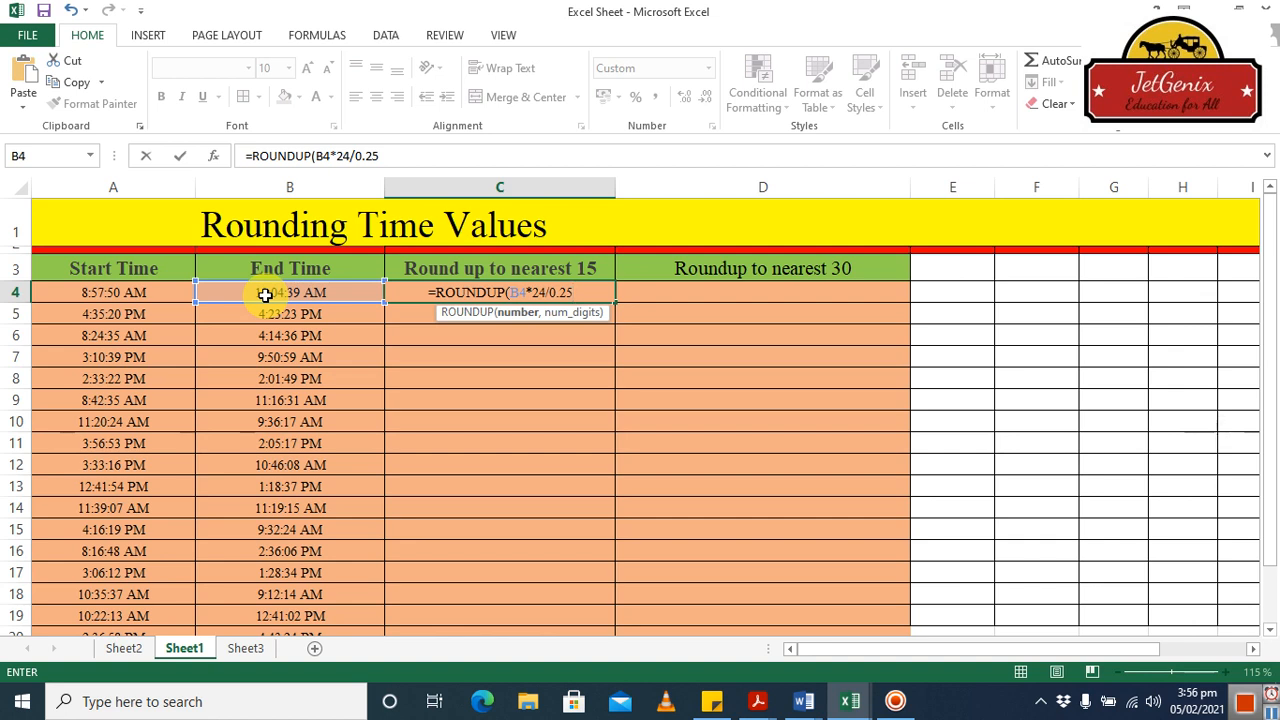
pyautogui.write(',0')
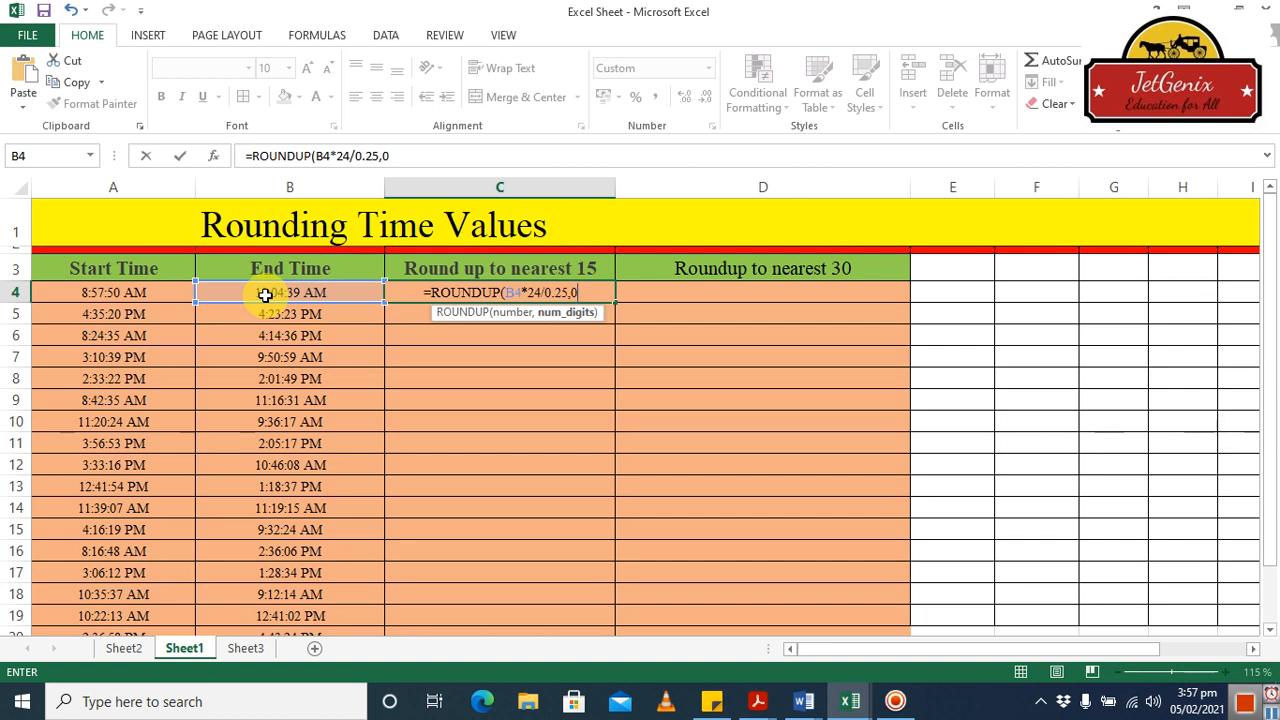
pyautogui.write(')*')
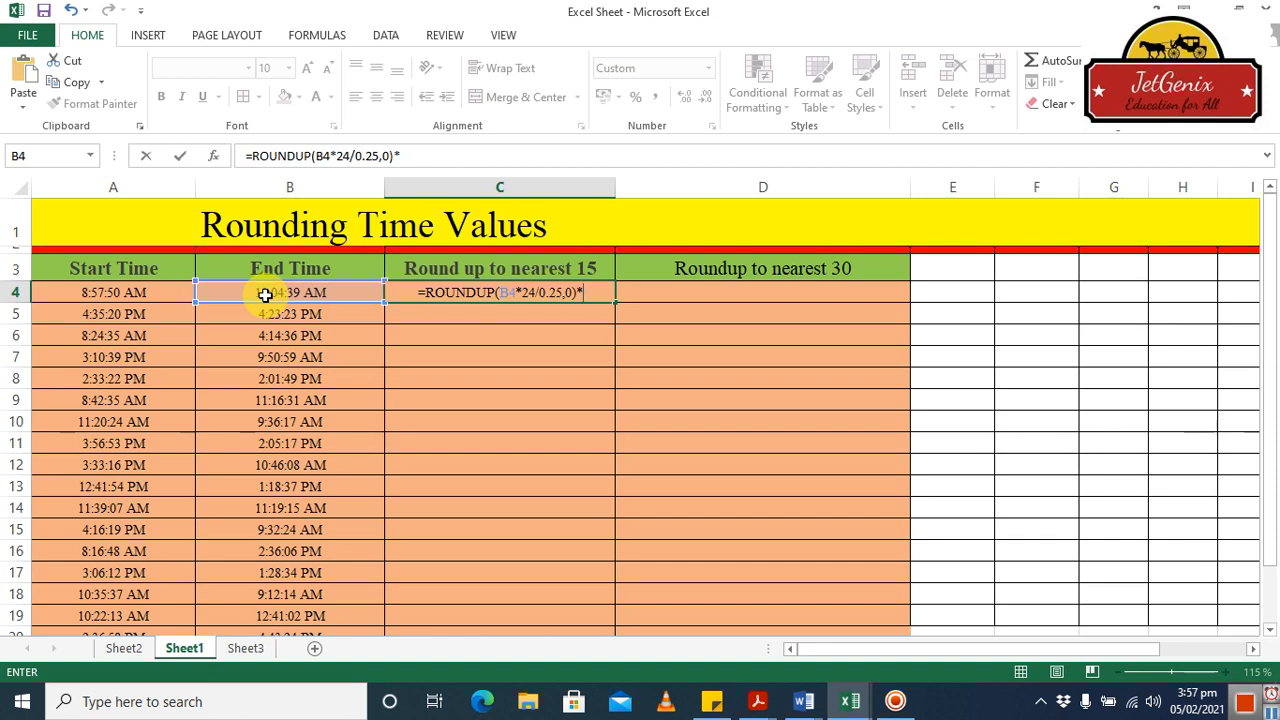
pyautogui.write('(')
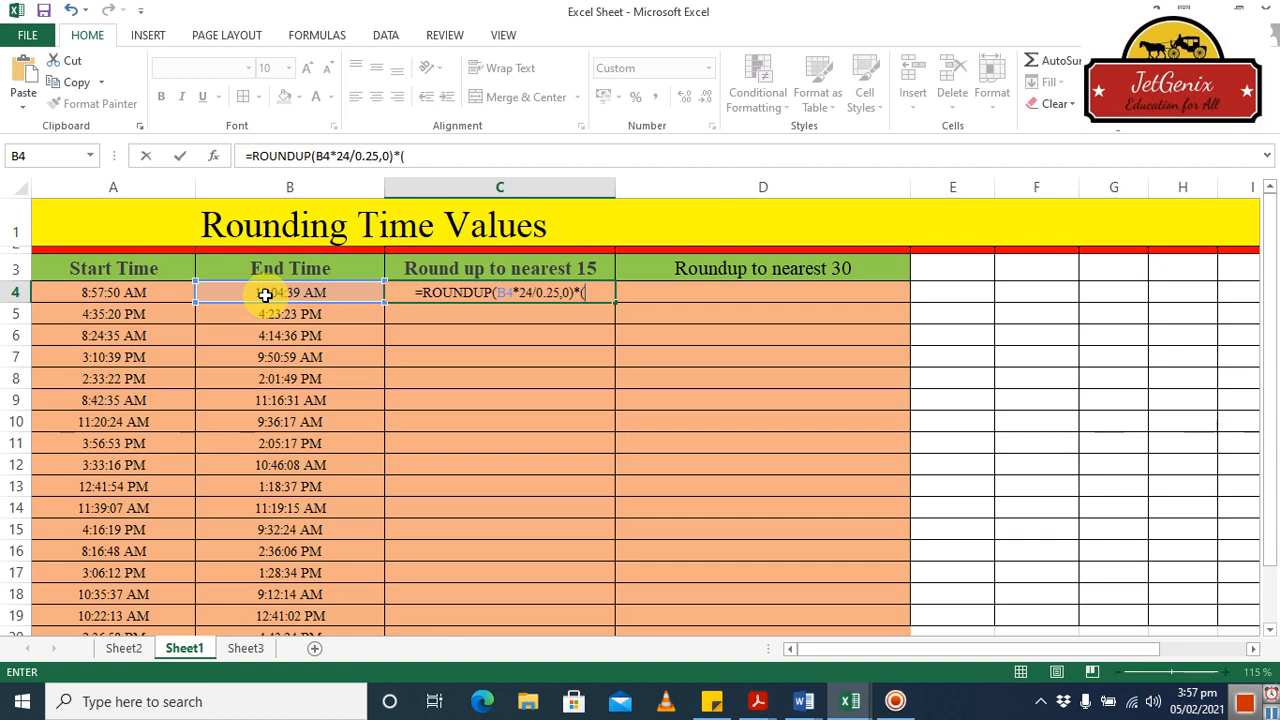
pyautogui.write('0.')
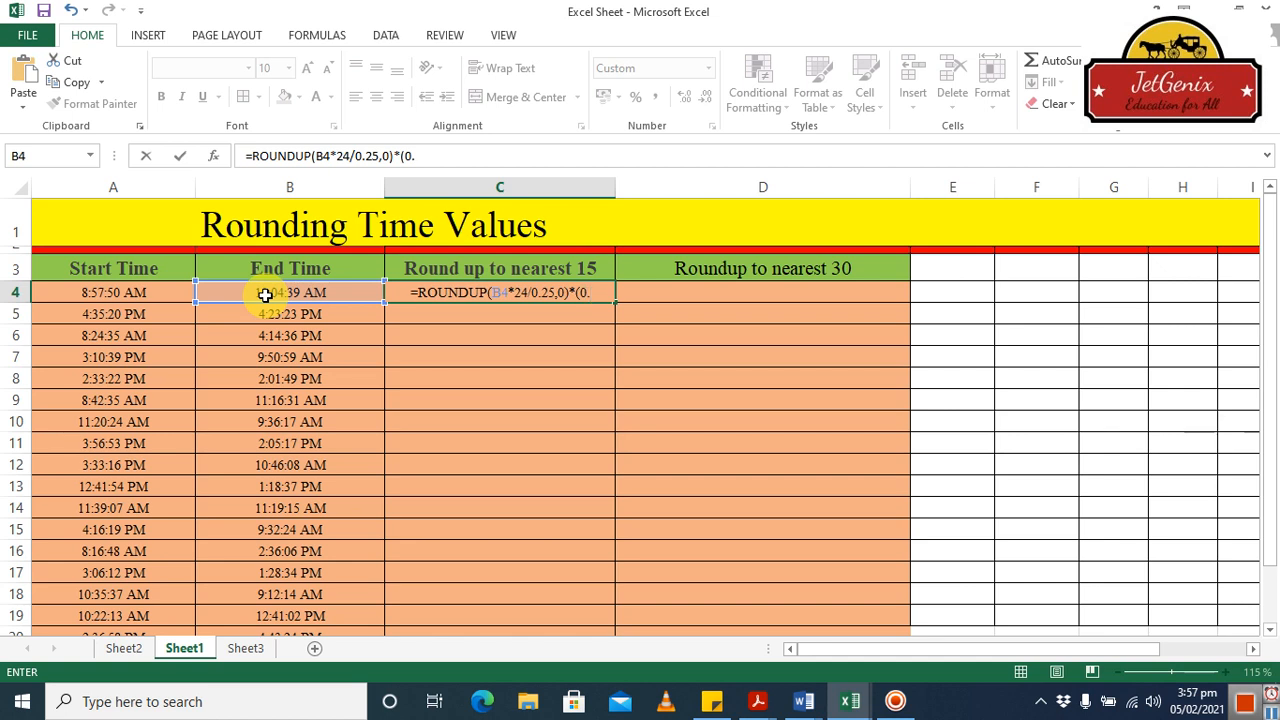
pyautogui.write('25/')
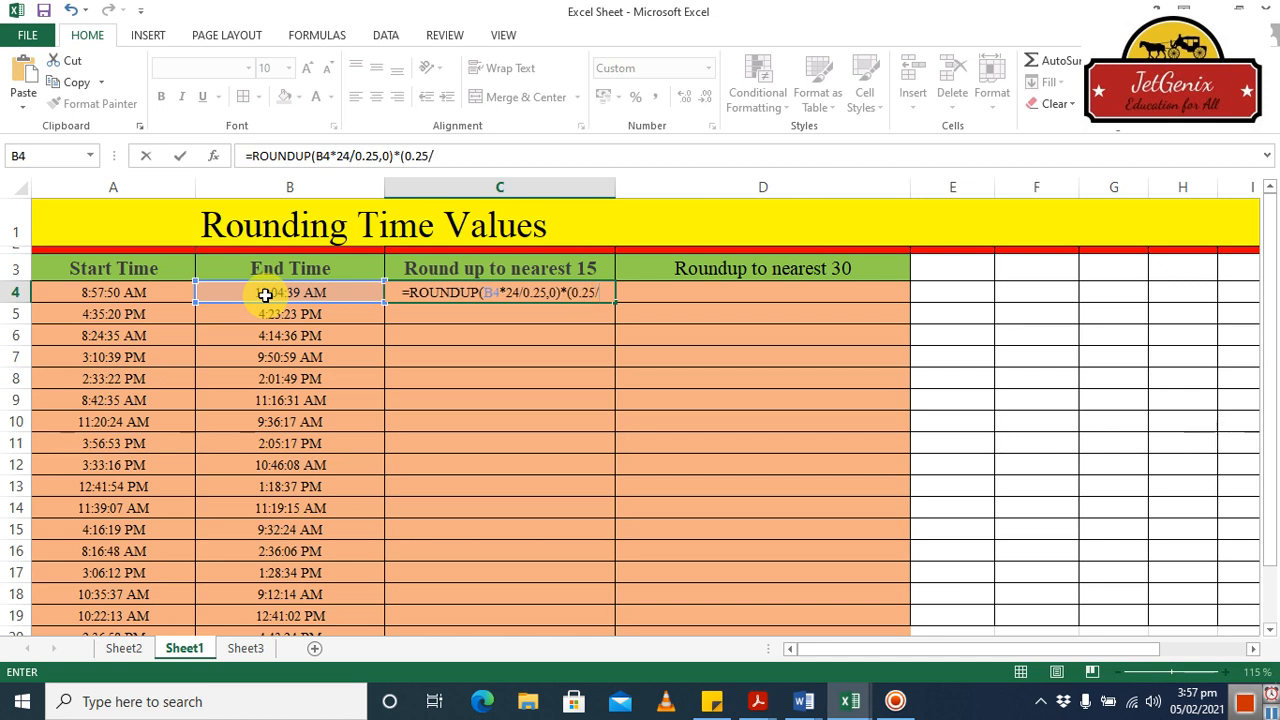
pyautogui.write('24')
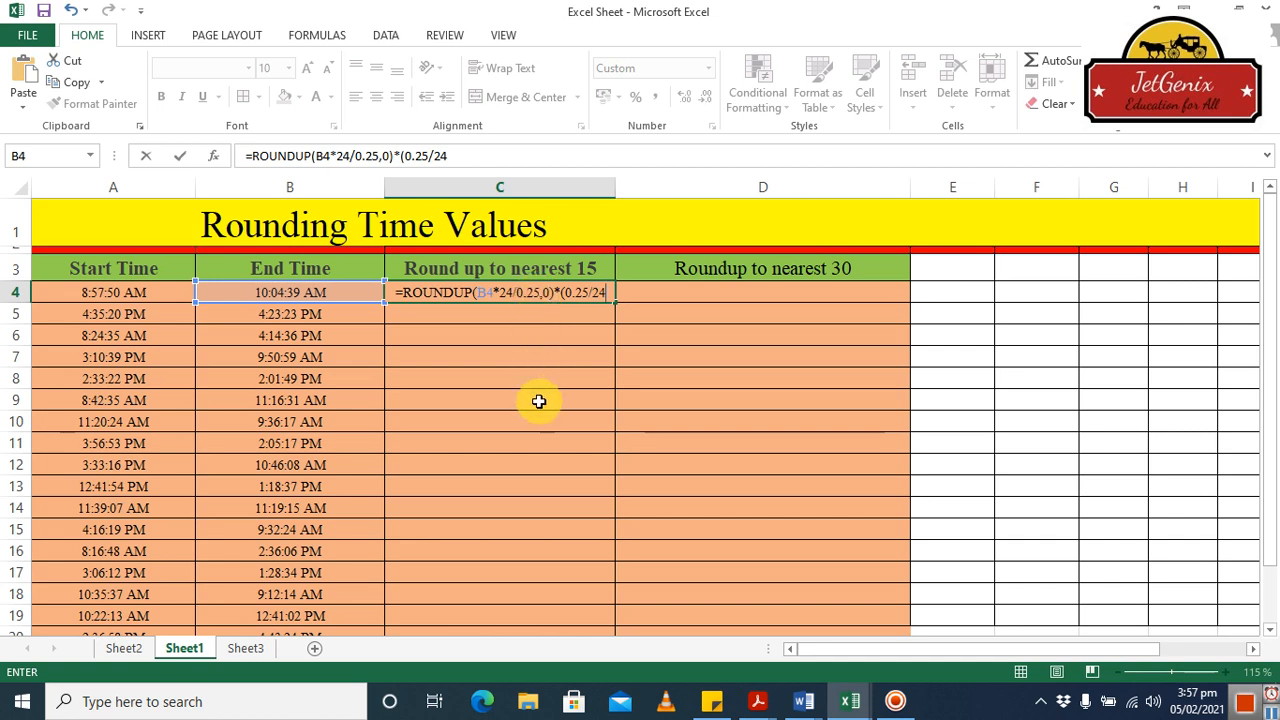
pyautogui.press('Return')
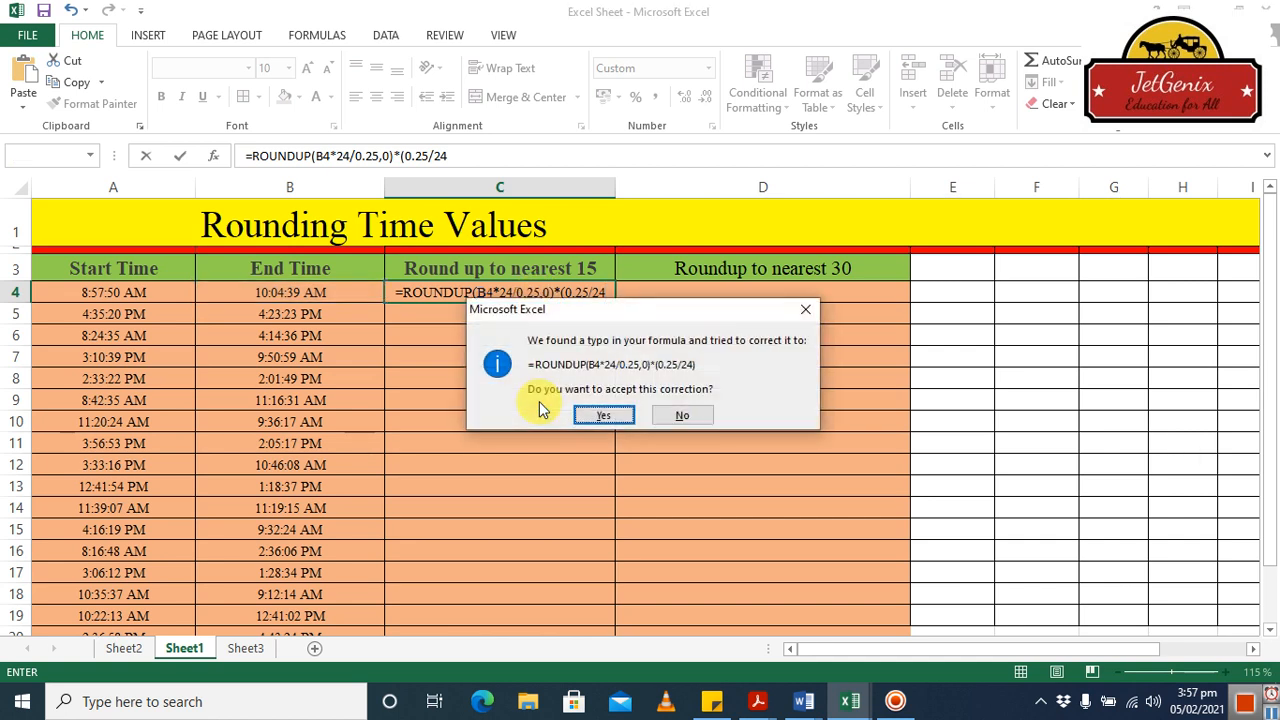
pyautogui.press('Return')
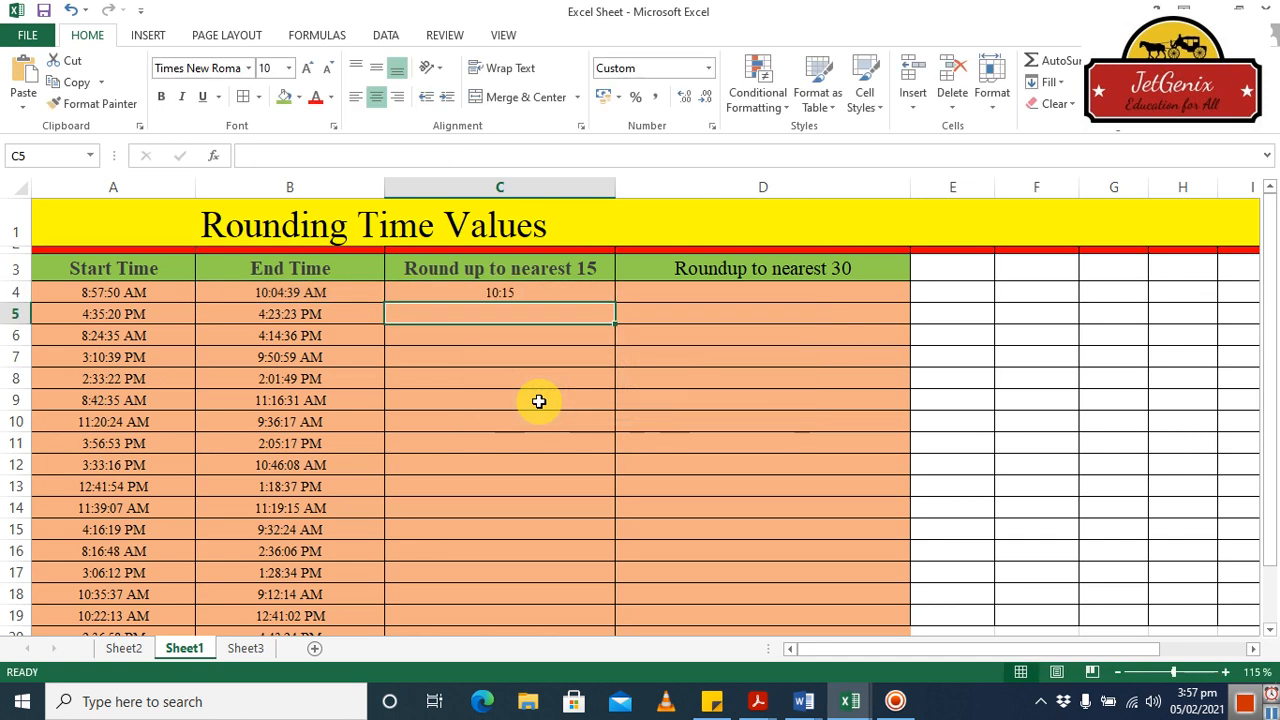
# Step: Fill the C4 rounding formula down the rest of the "Round up to nearest 15" column
pyautogui.click(509, 294)
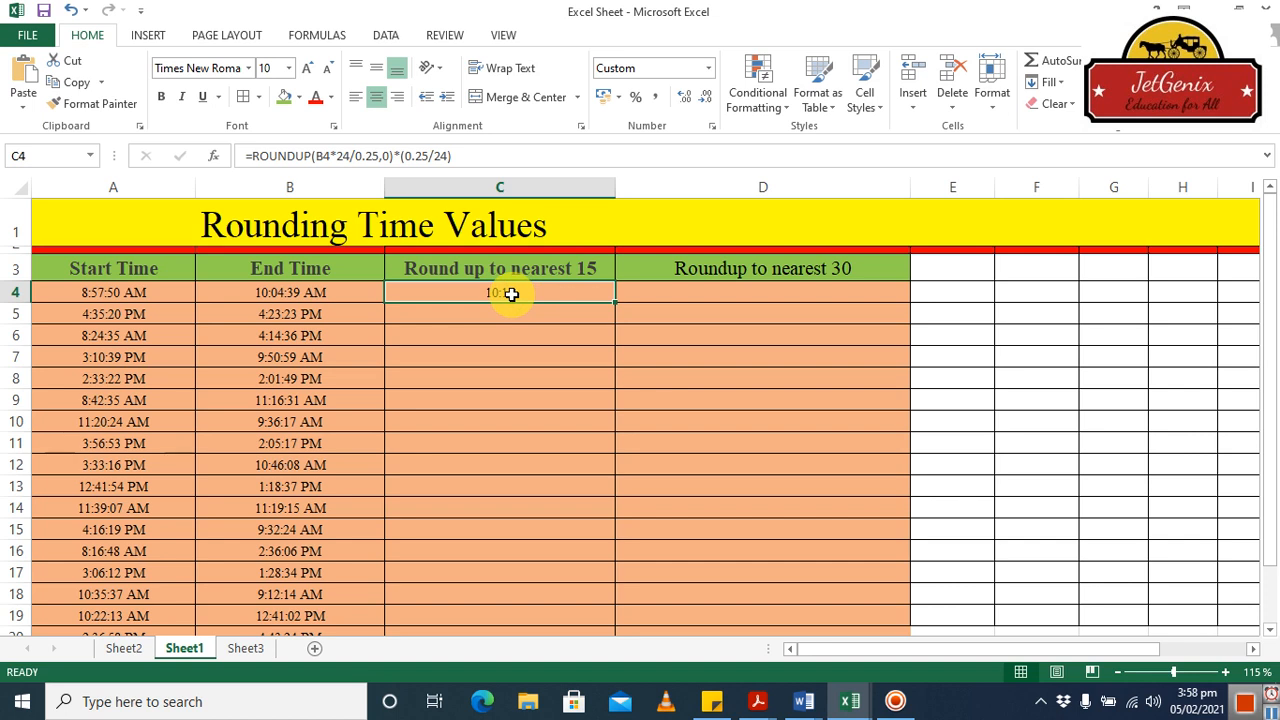
pyautogui.doubleClick(617, 303)
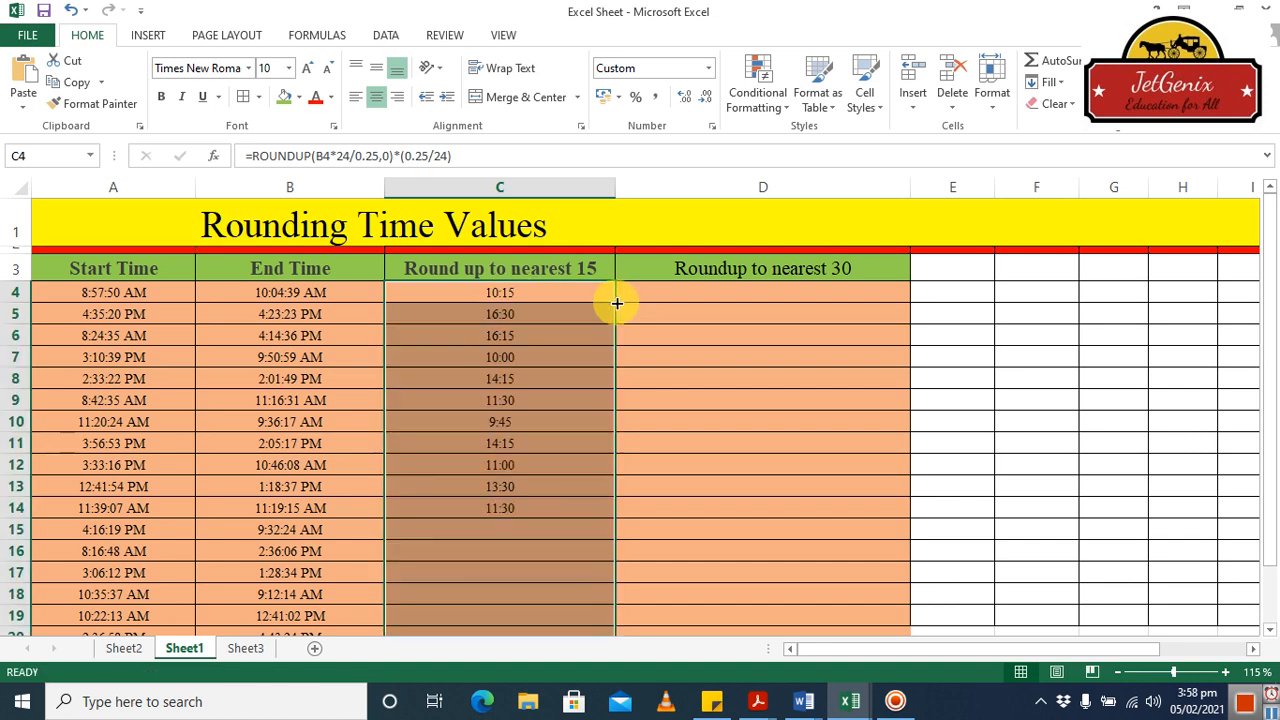
pyautogui.click(443, 464)
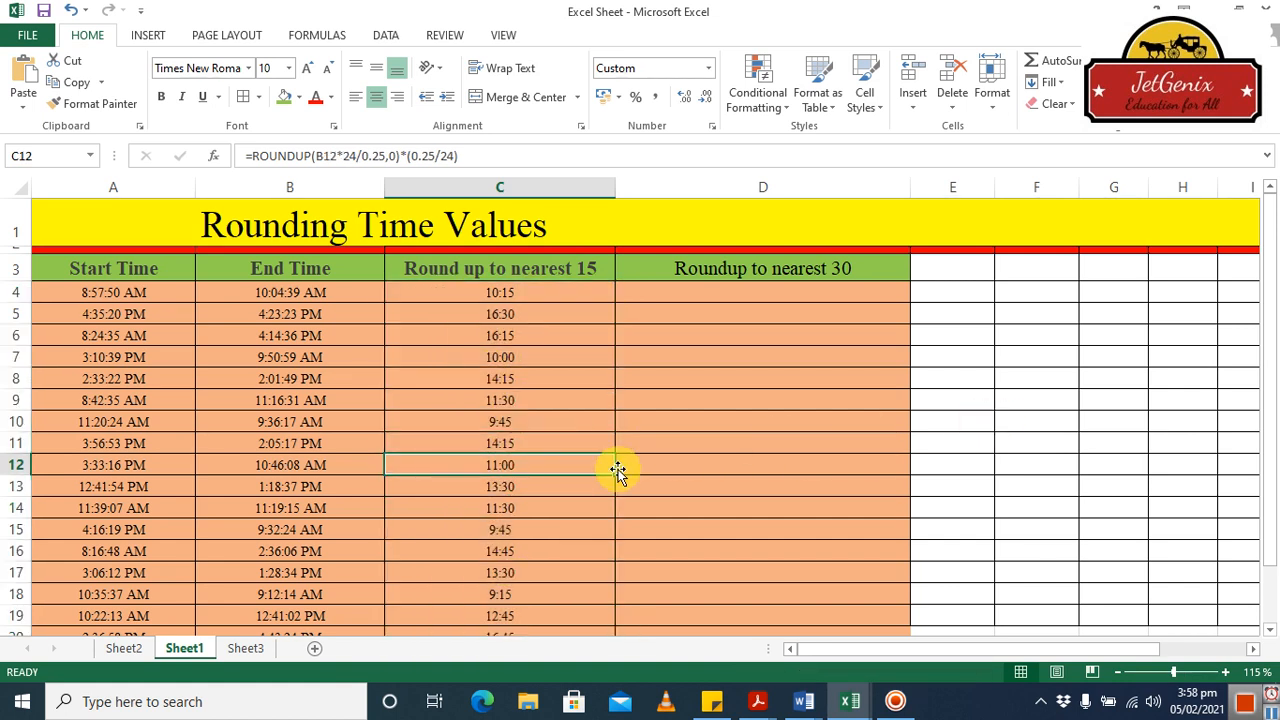
# Step: Replace the content of C15 with a FORMULATEXT formula that shows the formula used in C10
pyautogui.click(491, 530)
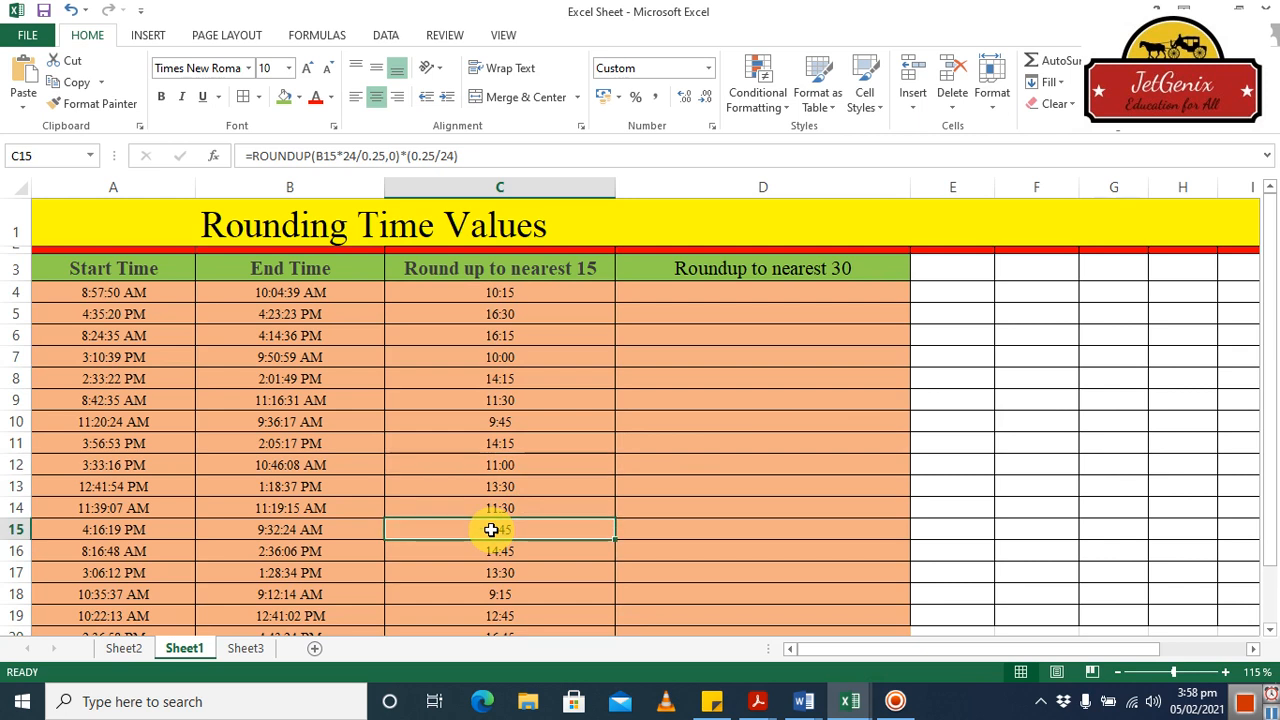
pyautogui.press('BackSpace')
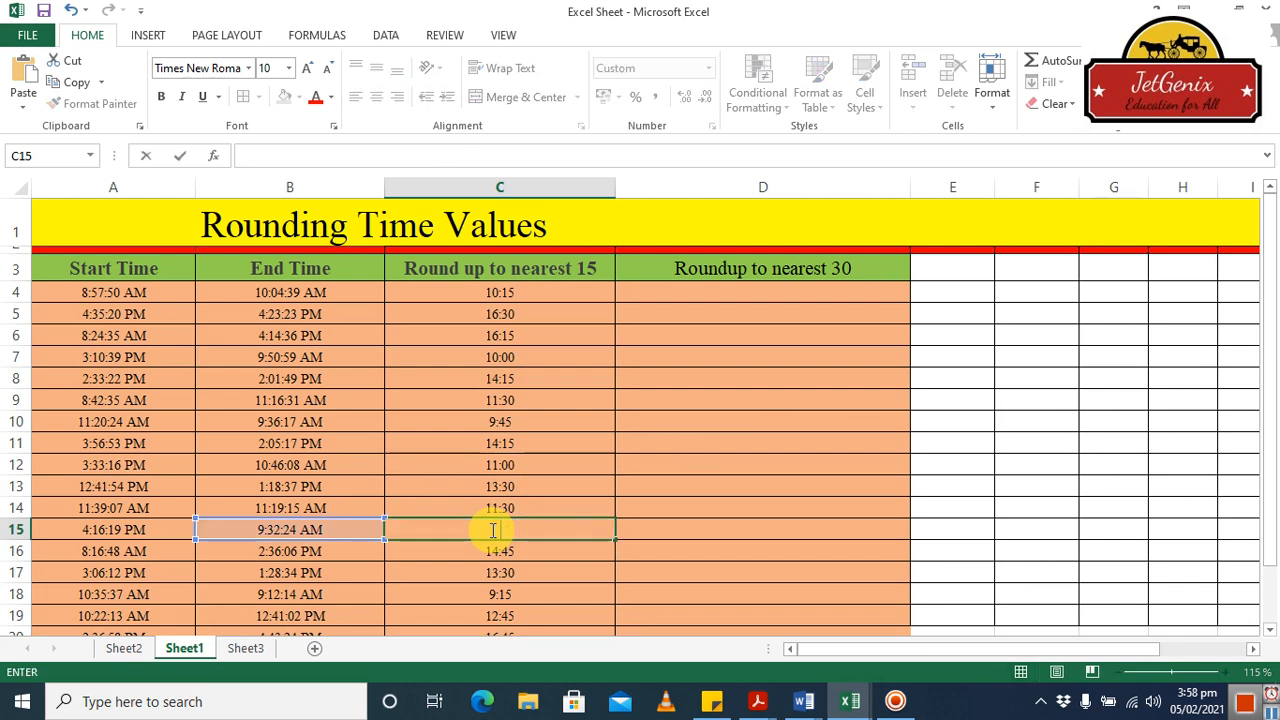
pyautogui.press('Return')
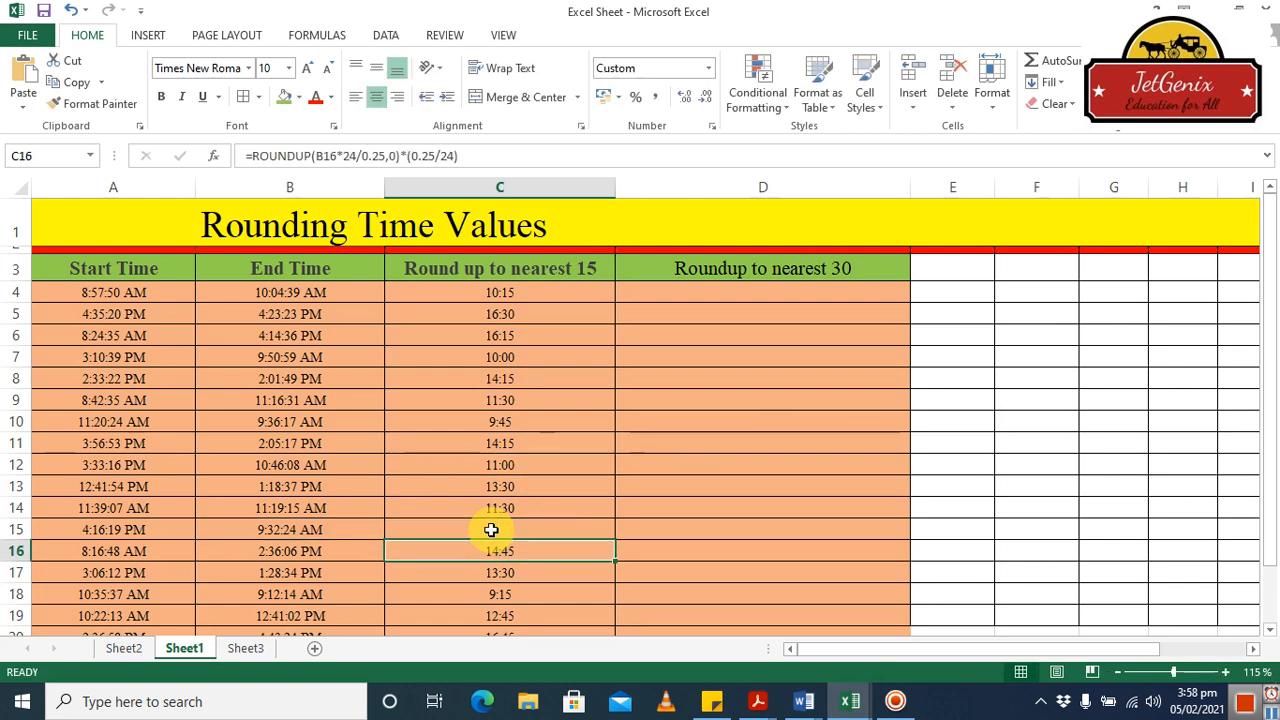
pyautogui.click(491, 530)
pyautogui.write('=')
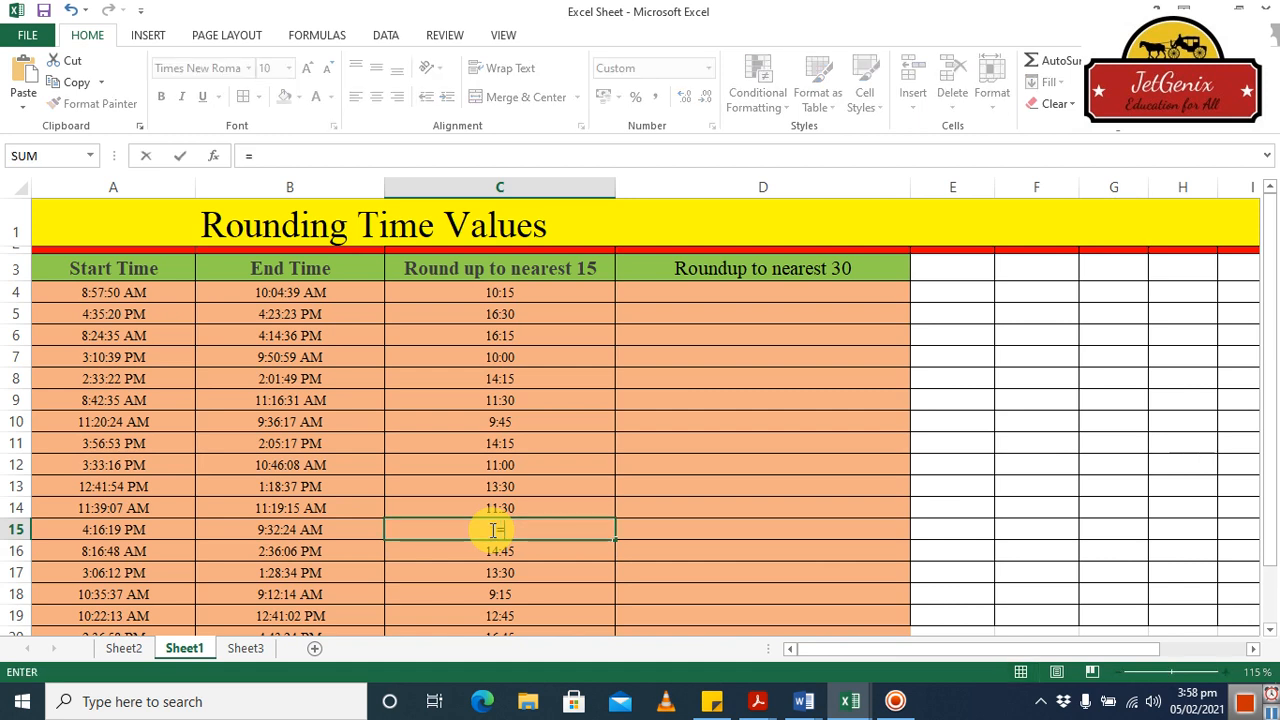
pyautogui.write('form')
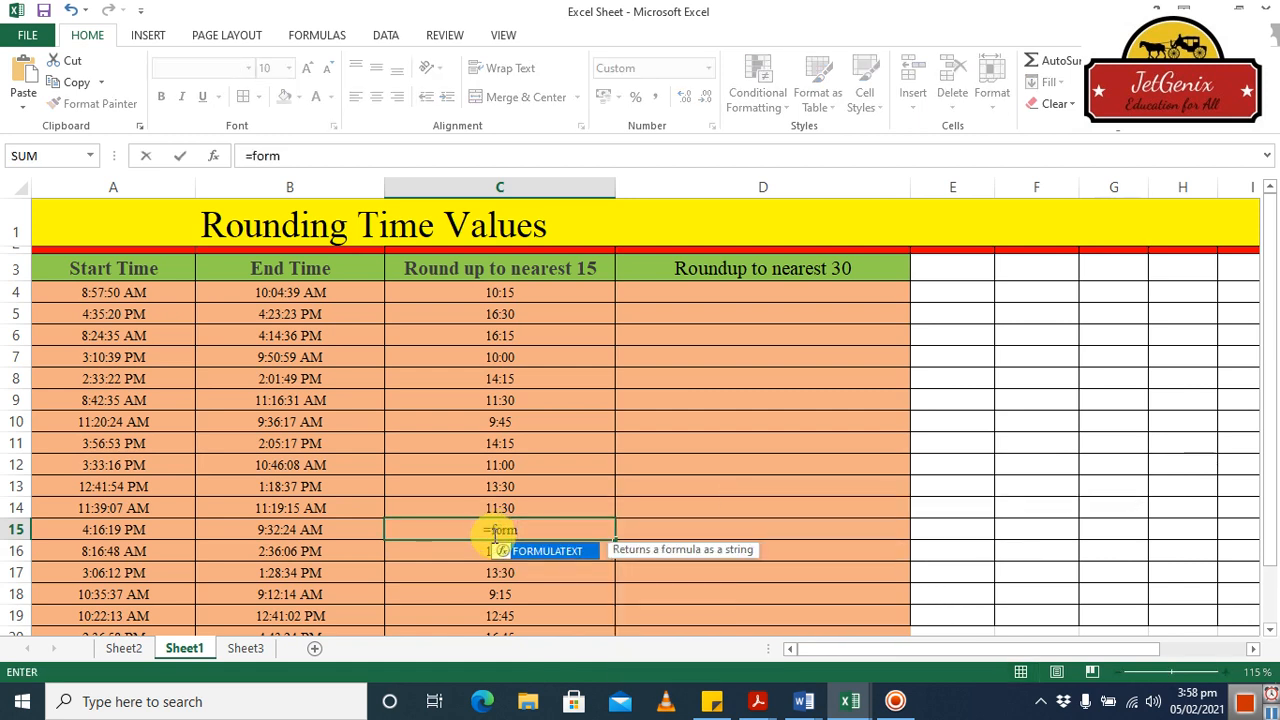
pyautogui.doubleClick(570, 552)
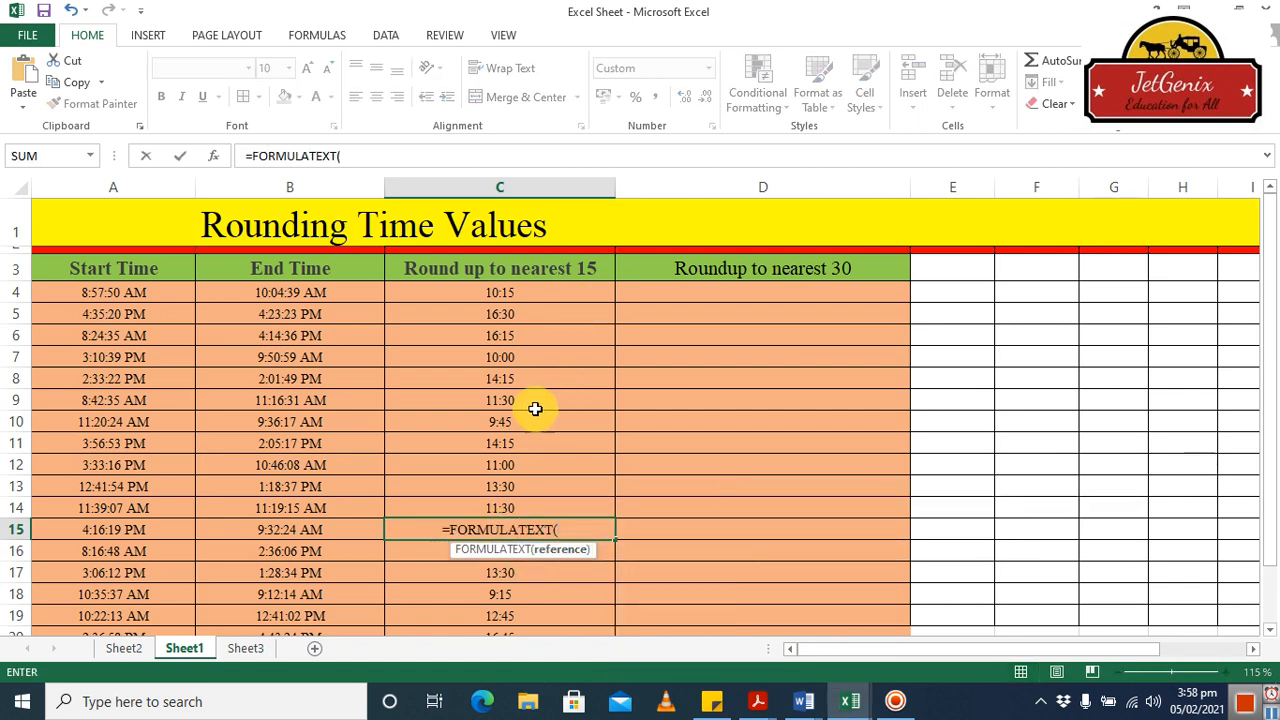
pyautogui.click(506, 424)
pyautogui.press('Return')
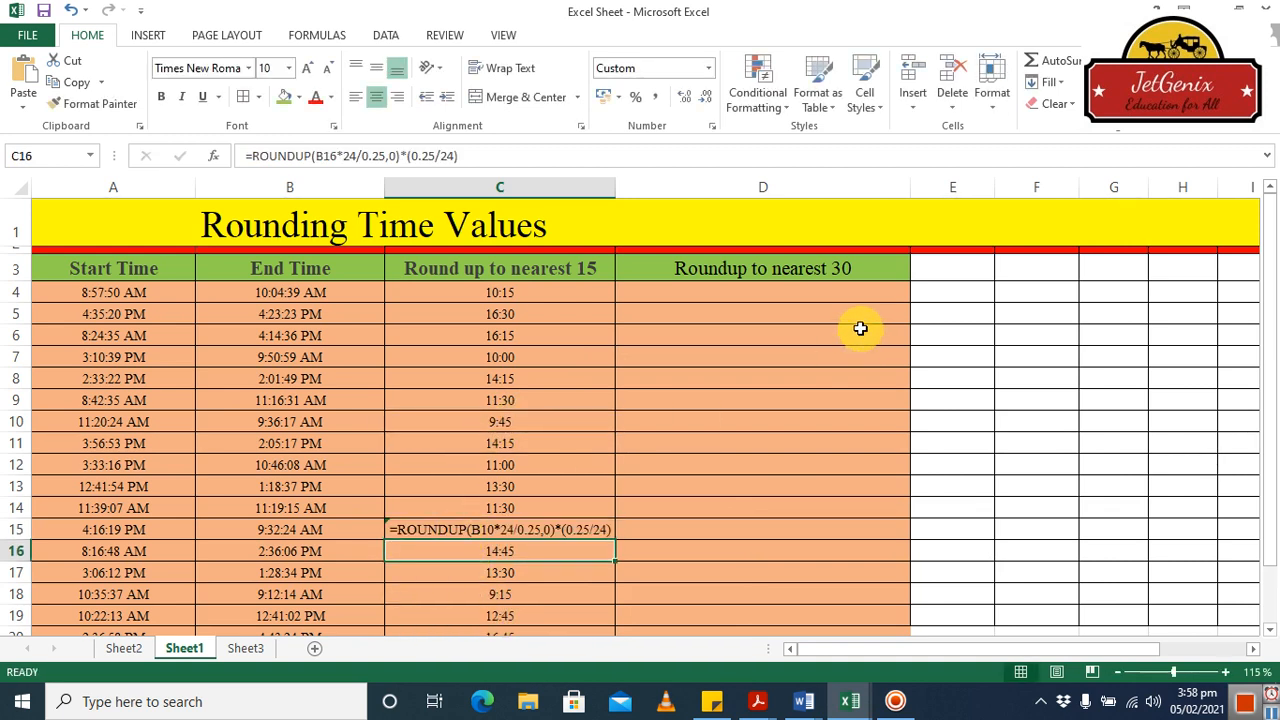
# Step: Enter the formula =ROUNDUP(B4*24/.5,0)*(.5/24) in D4 to round the first end time up to the nearest 30 minutes
pyautogui.click(795, 300)
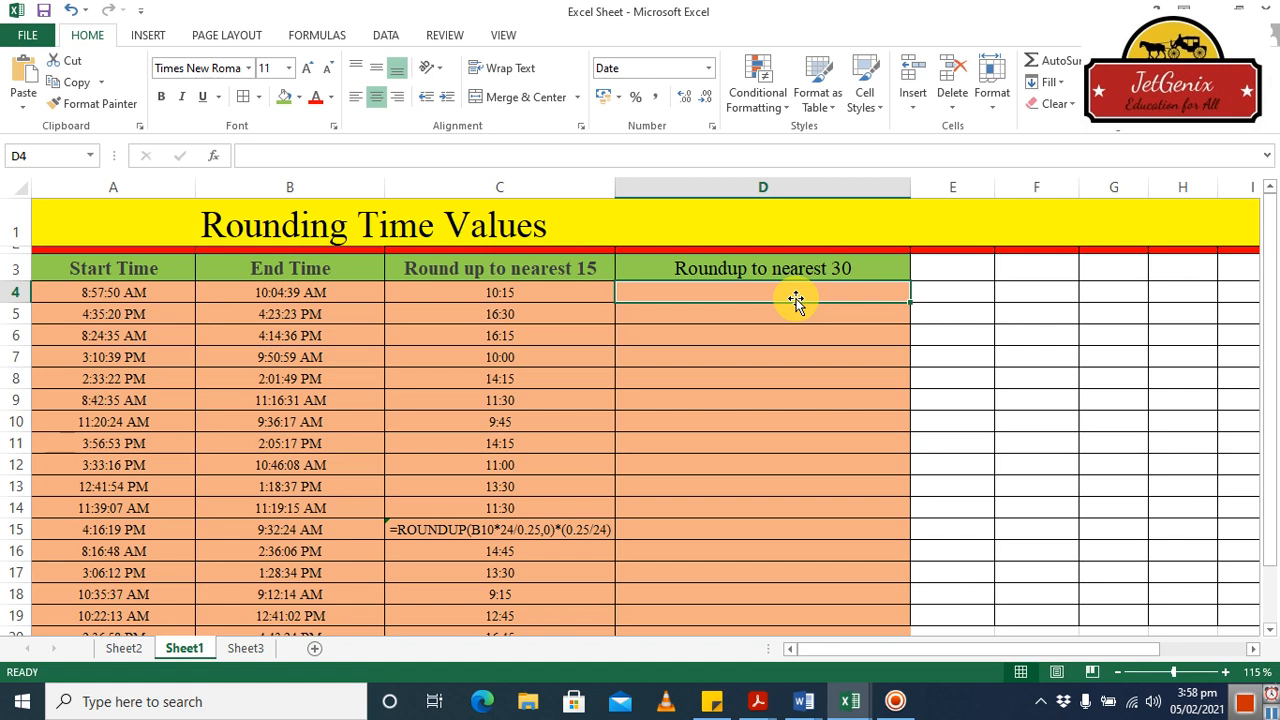
pyautogui.write('=round')
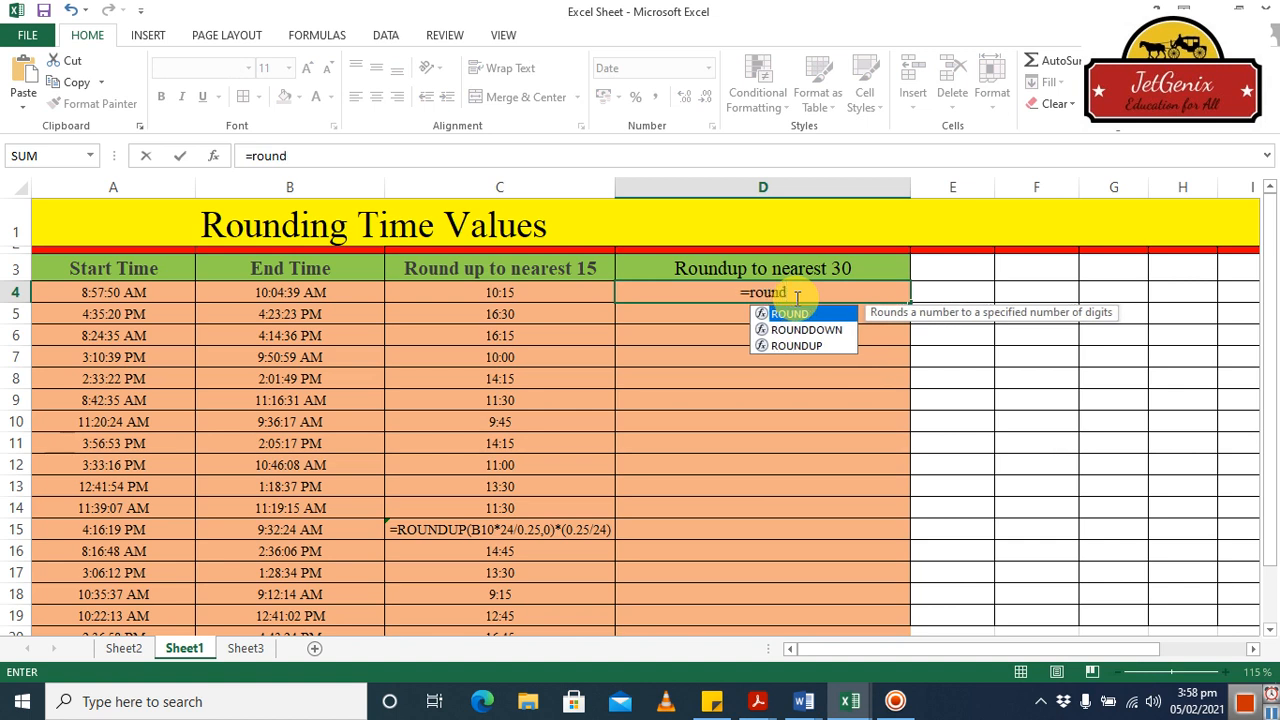
pyautogui.doubleClick(826, 345)
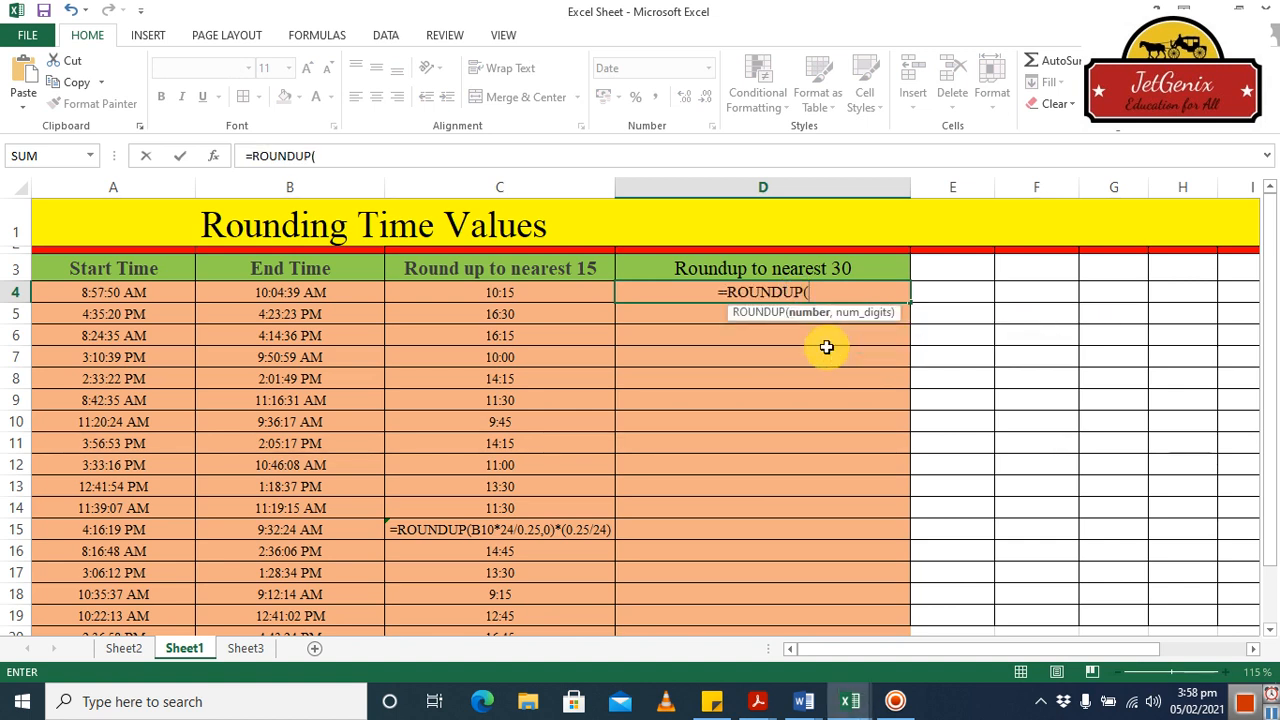
pyautogui.click(298, 293)
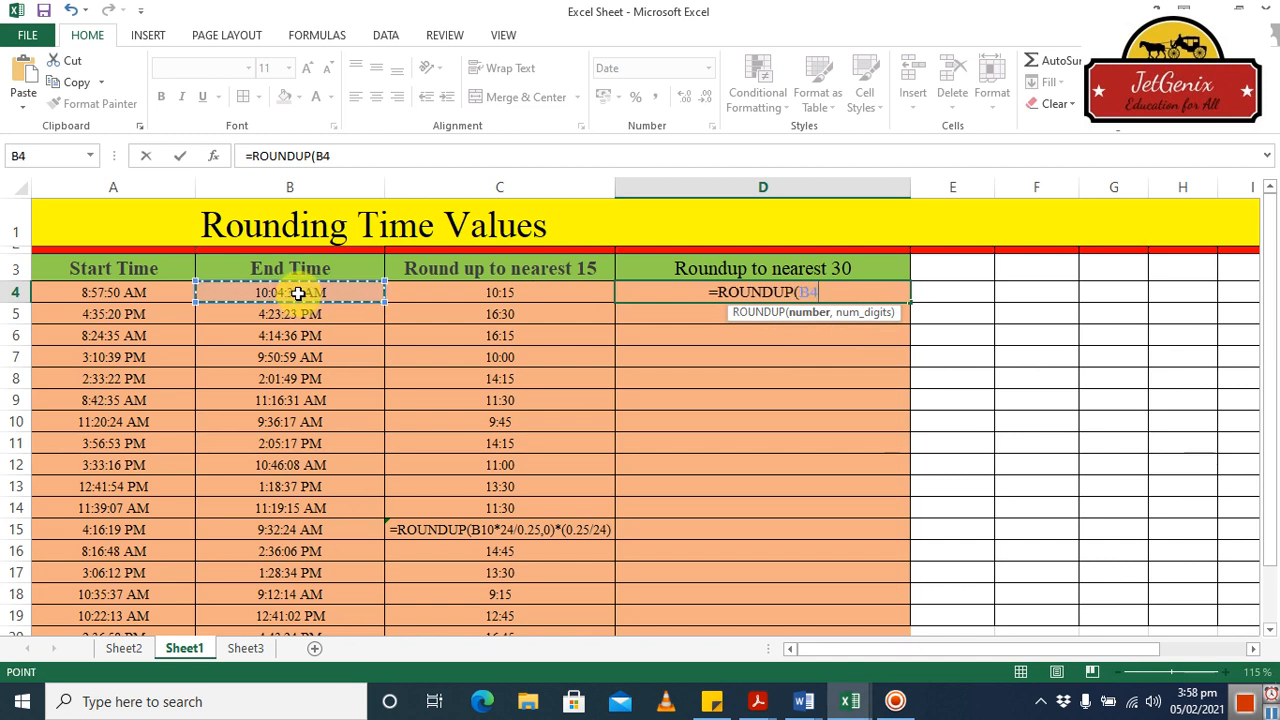
pyautogui.write('*')
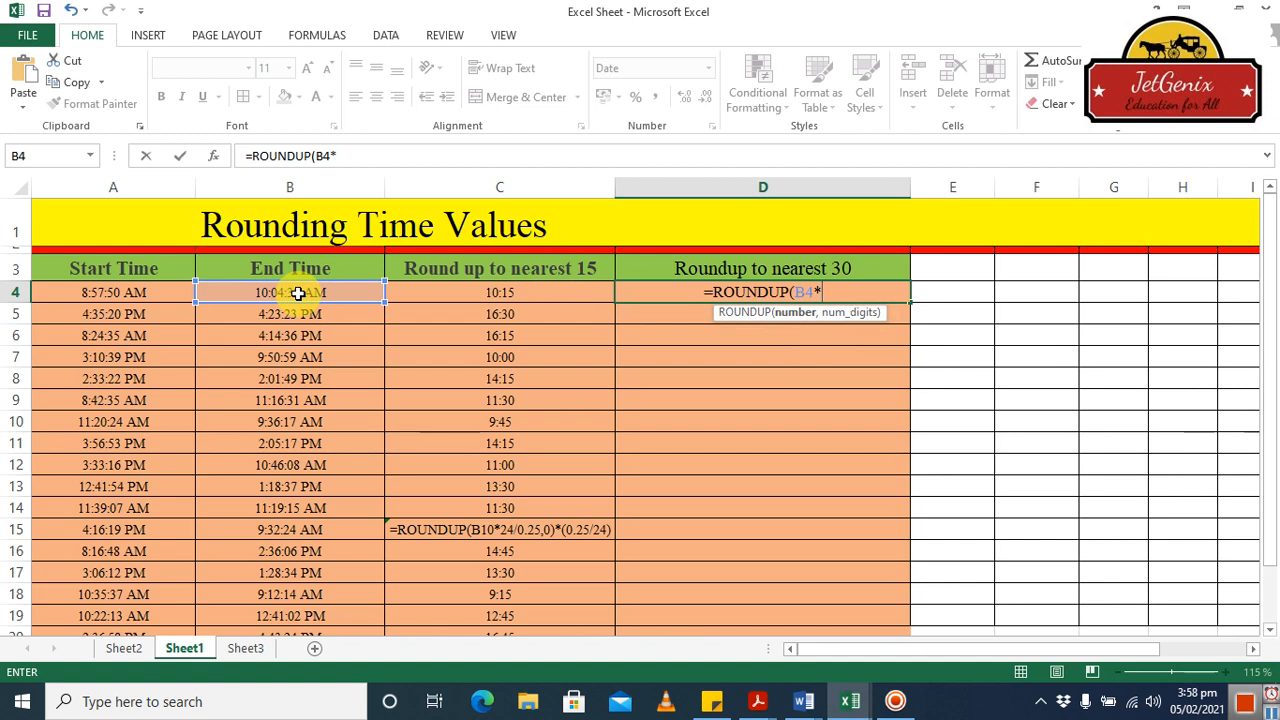
pyautogui.write('24')
pyautogui.write('/')
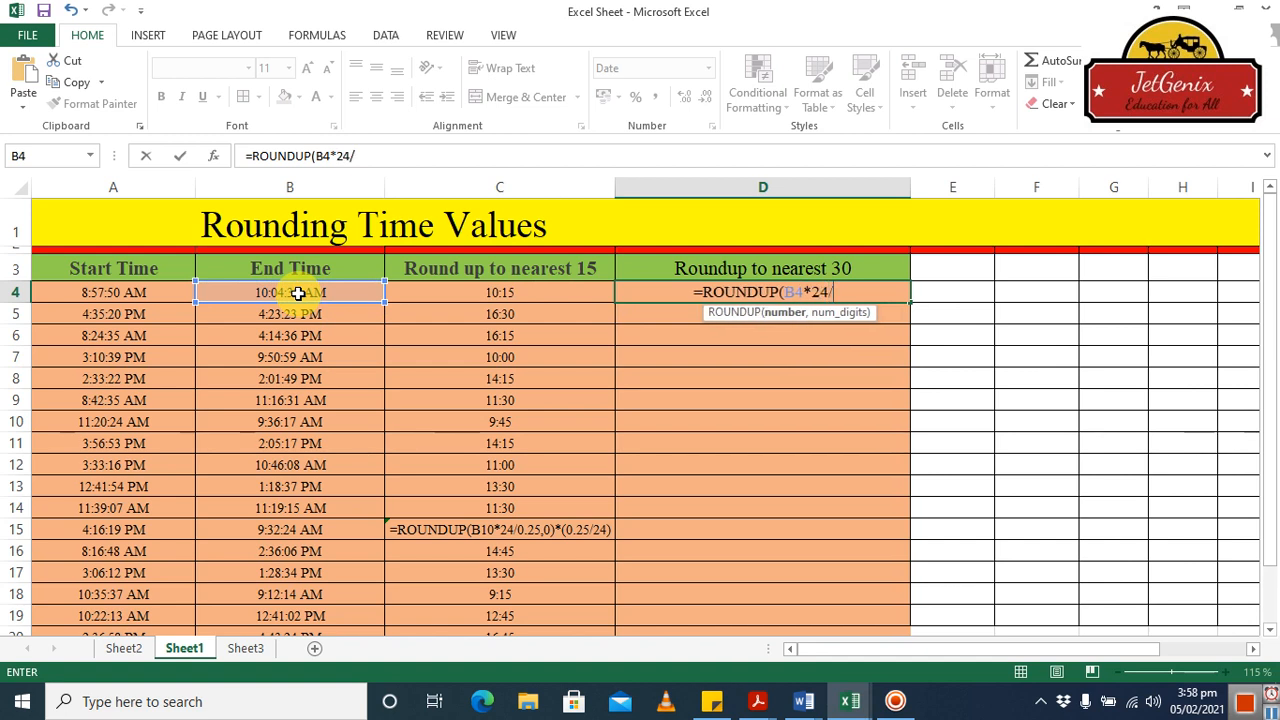
pyautogui.write('.5')
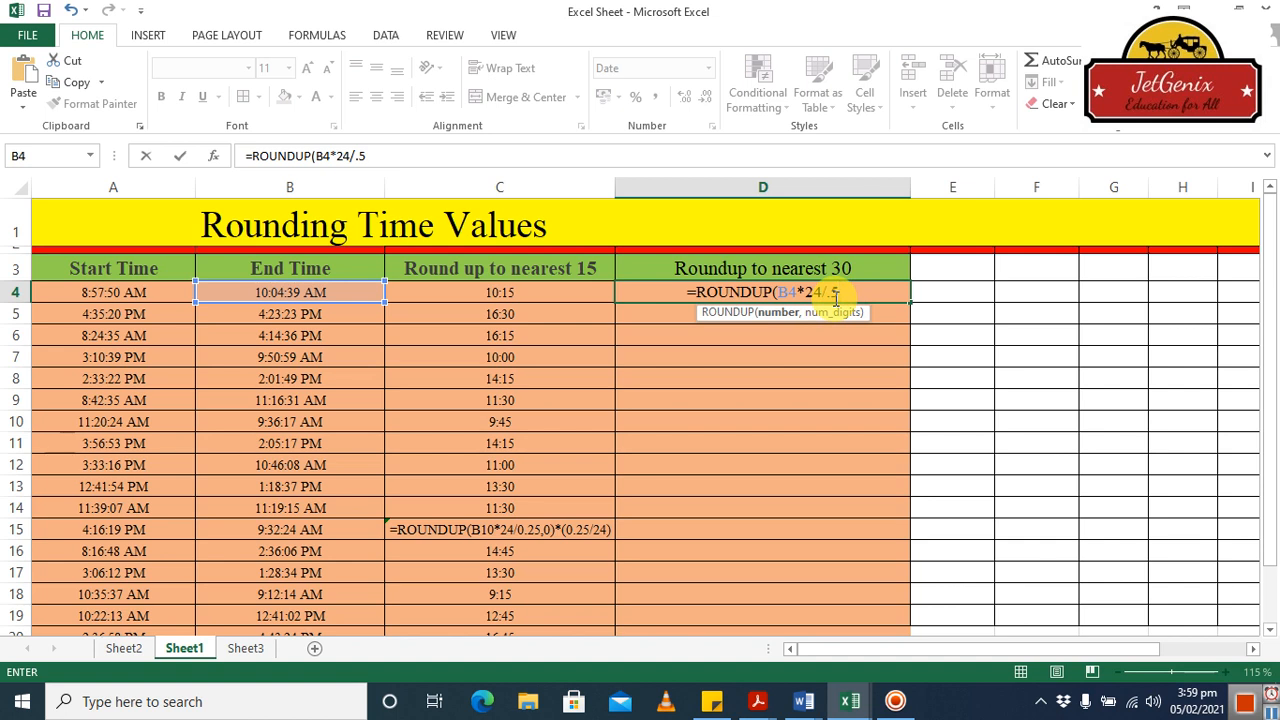
pyautogui.write(',')
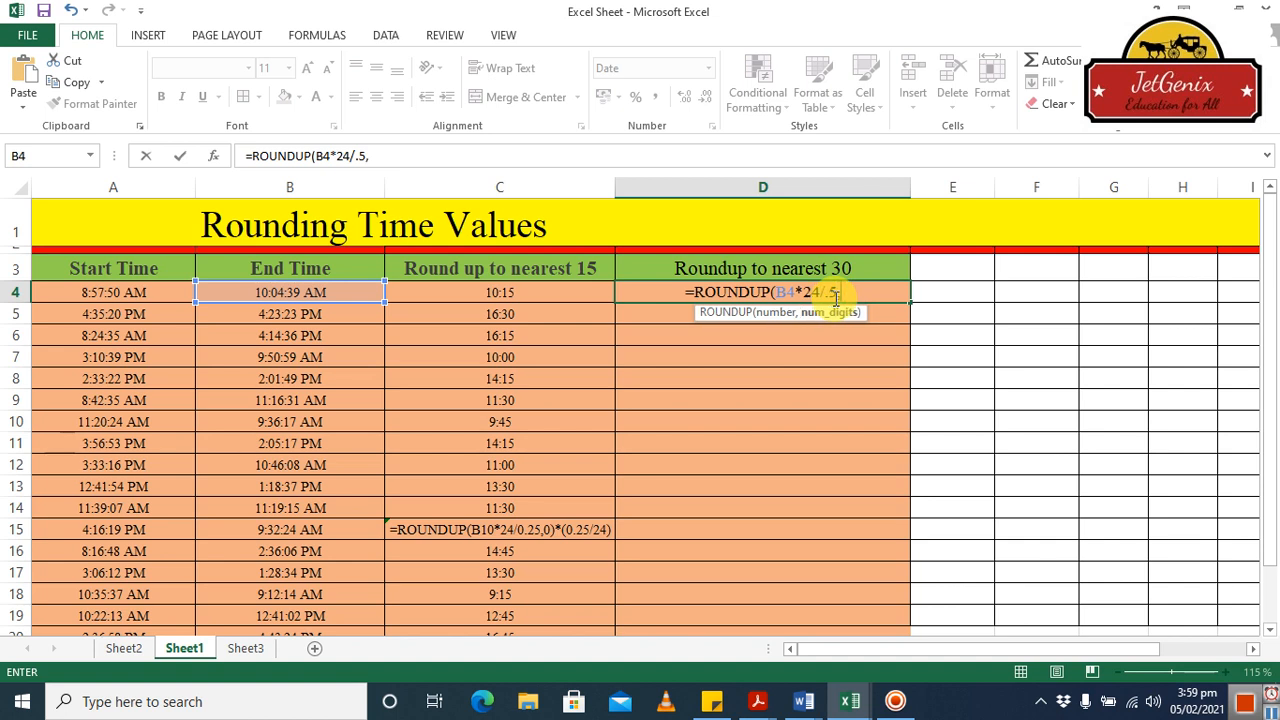
pyautogui.write('0')
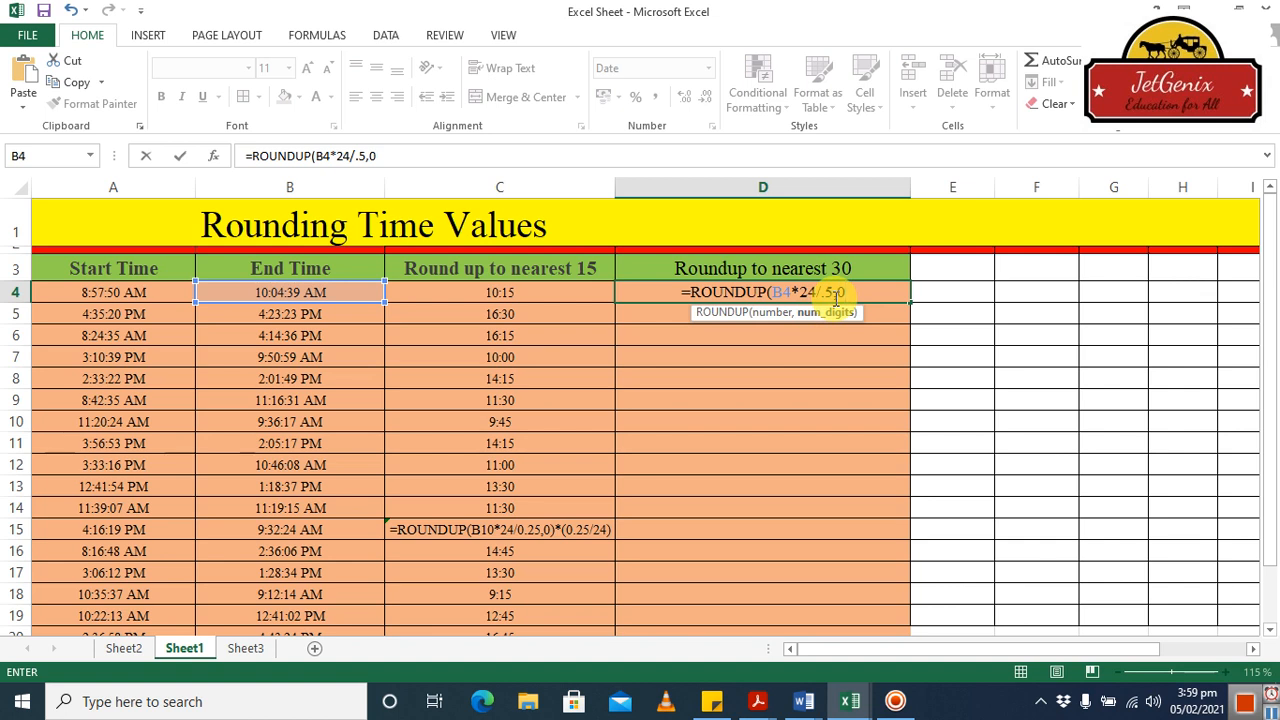
pyautogui.write(')*')
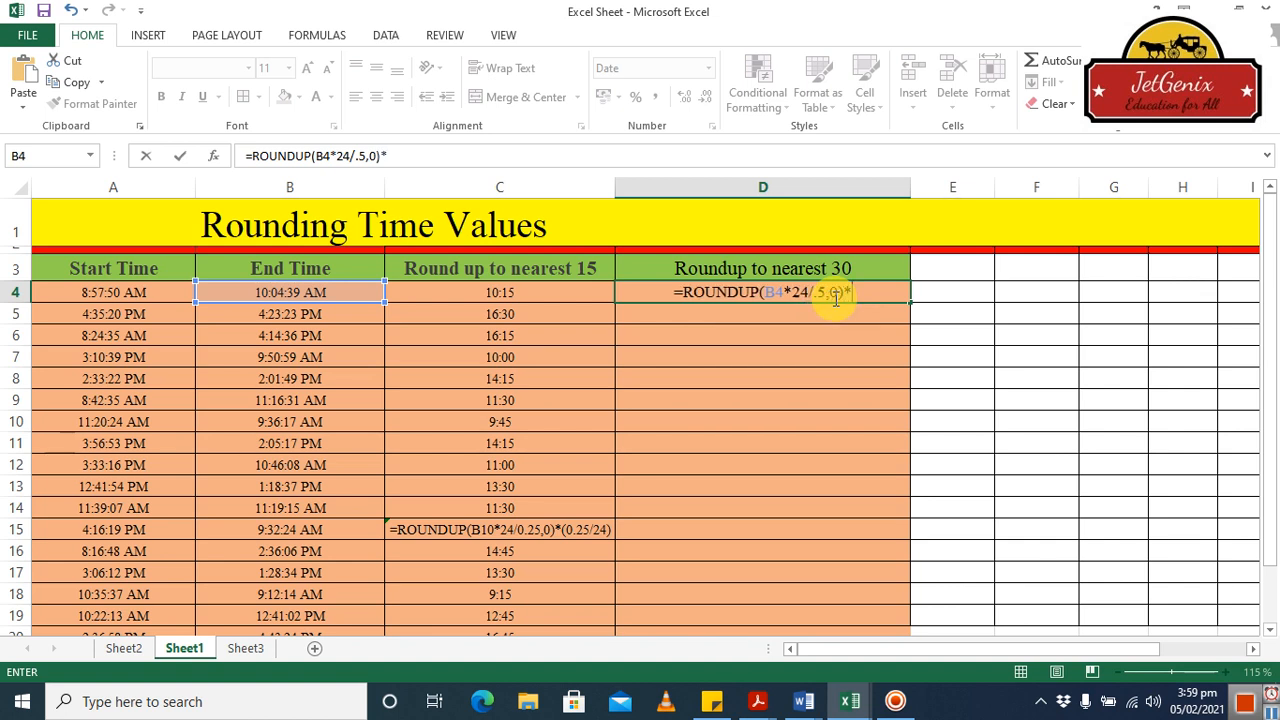
pyautogui.write('(')
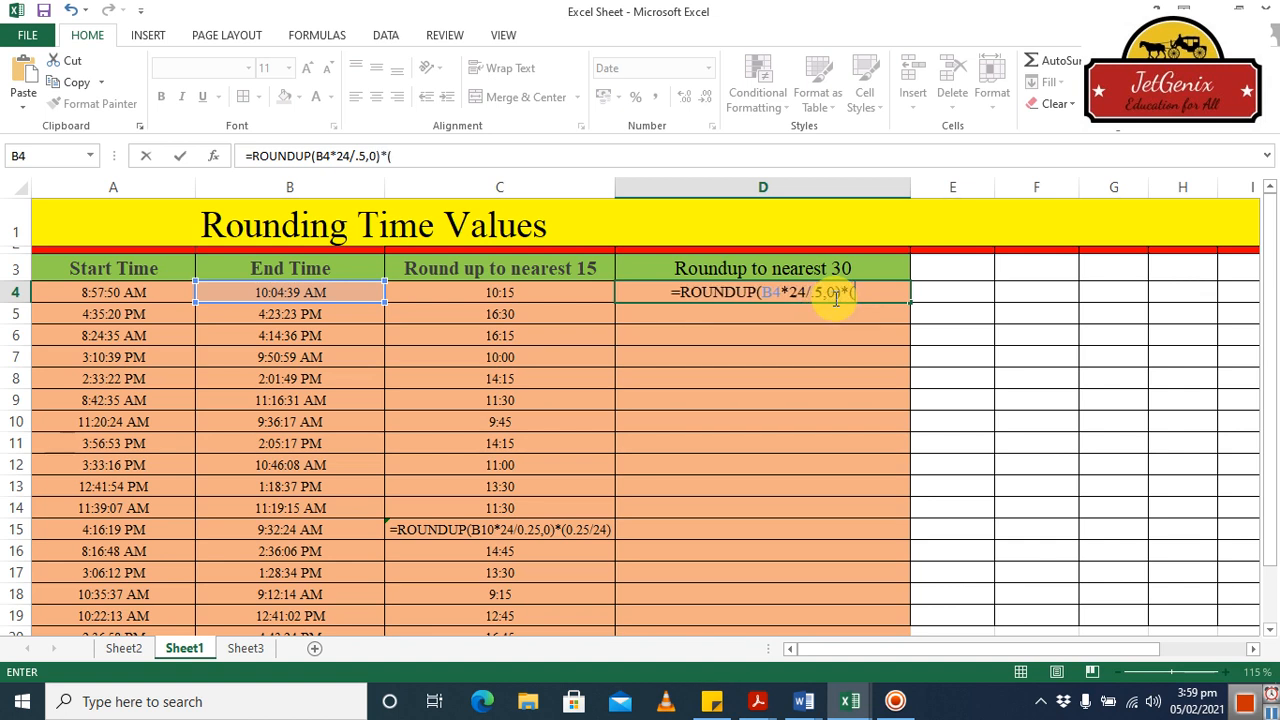
pyautogui.write('.5')
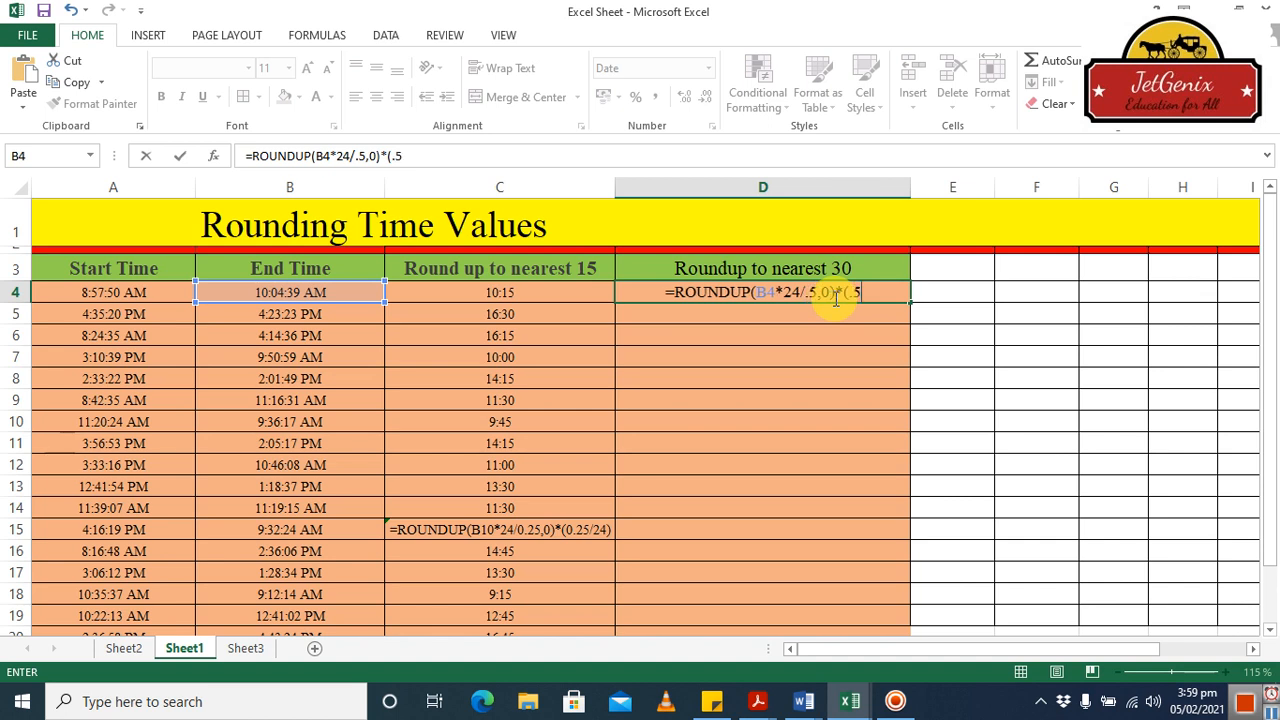
pyautogui.write('/')
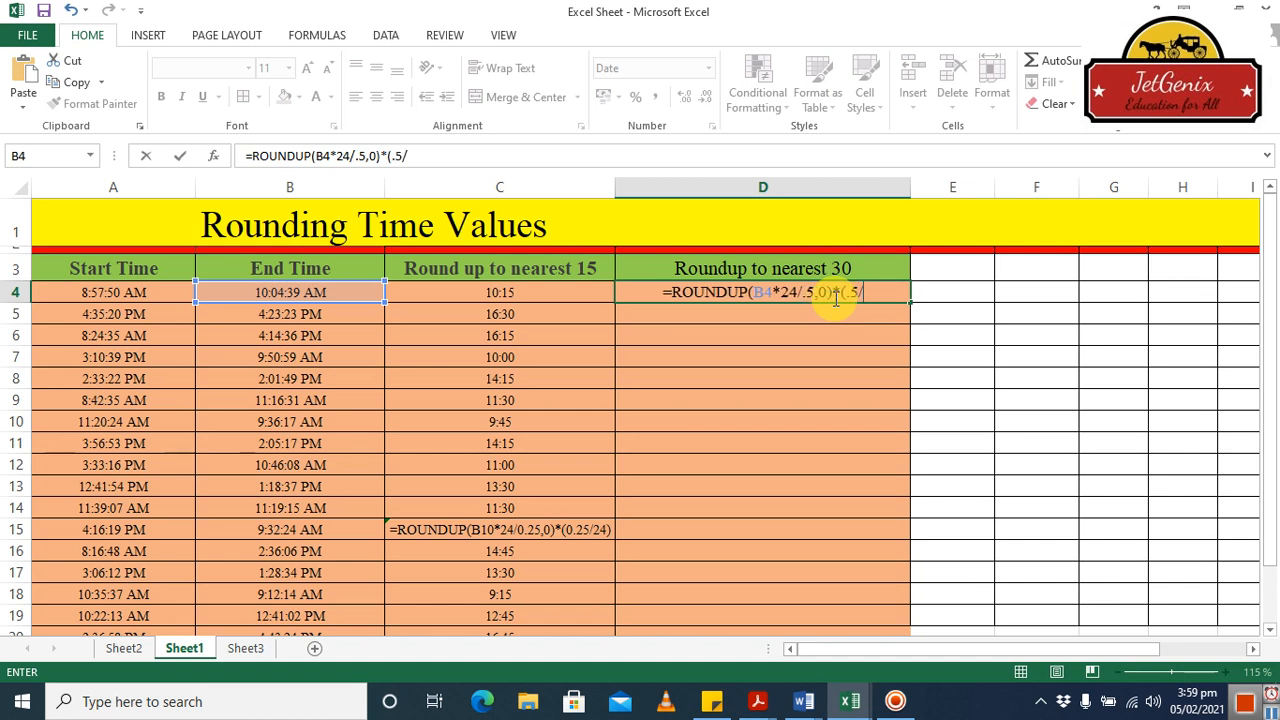
pyautogui.write('24)')
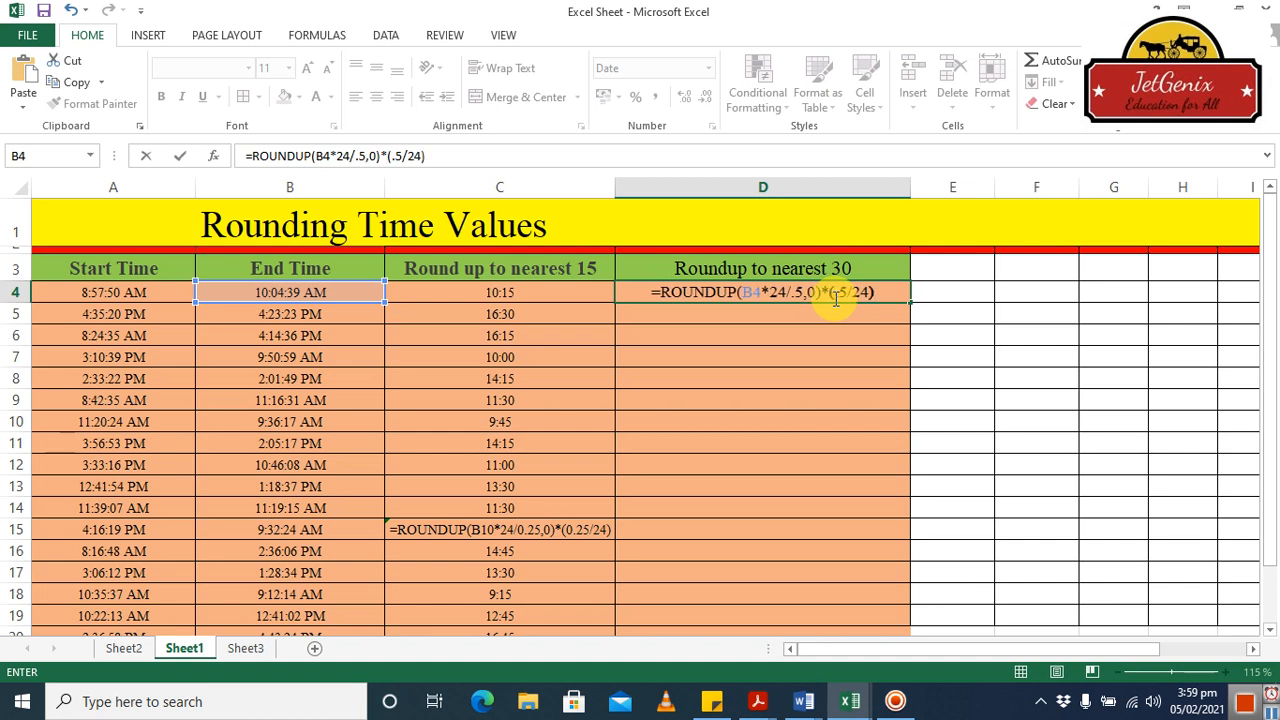
pyautogui.press('Return')
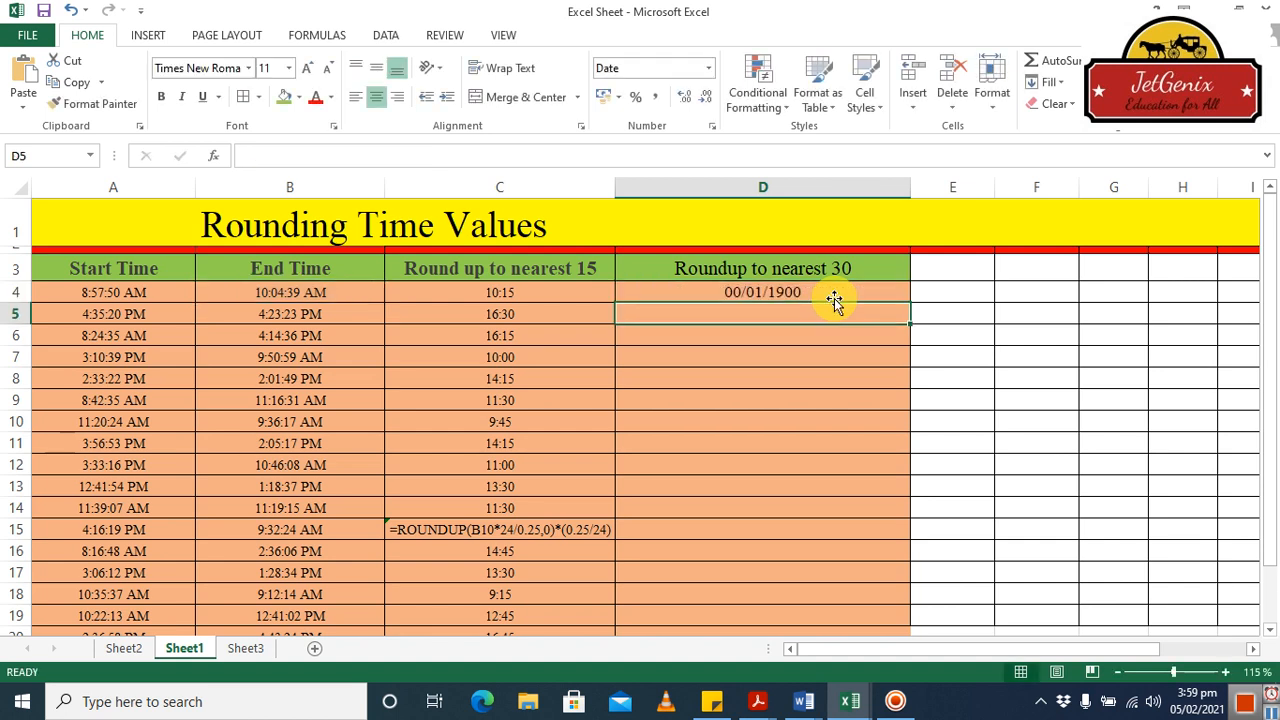
# Step: Change the number format of the rounded result in D4 to Time
pyautogui.click(808, 292)
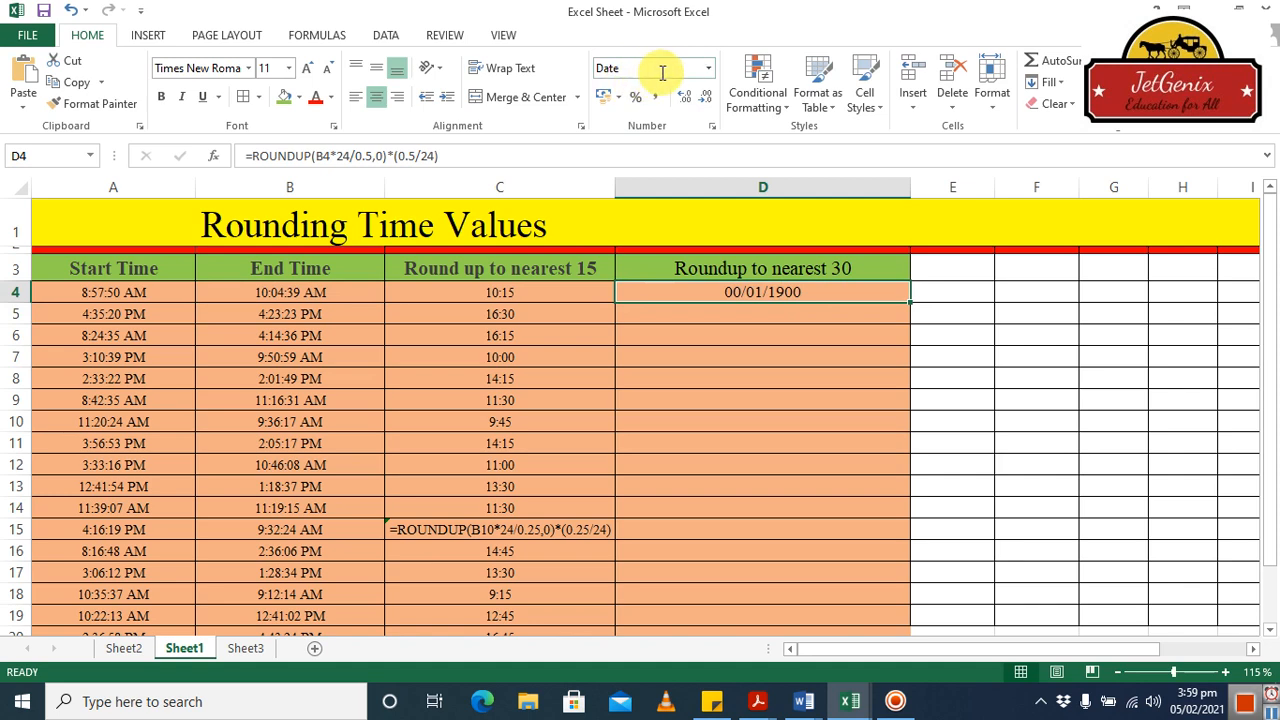
pyautogui.click(709, 70)
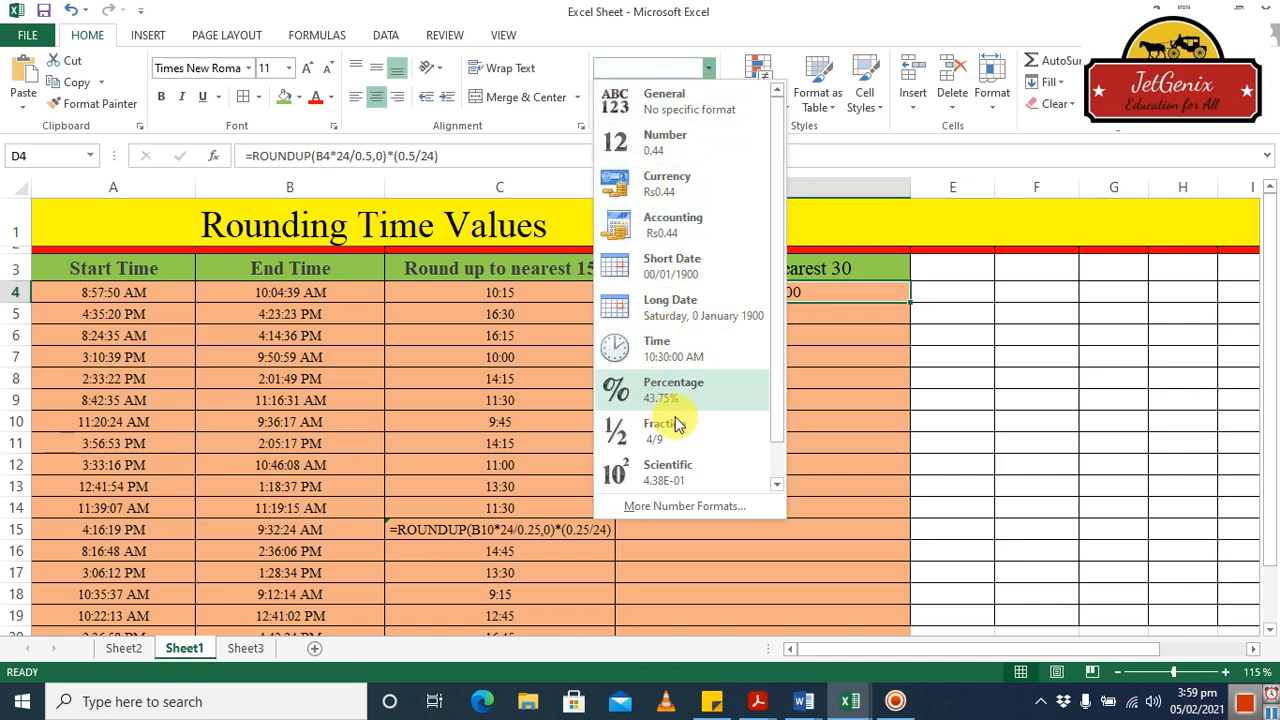
pyautogui.click(686, 352)
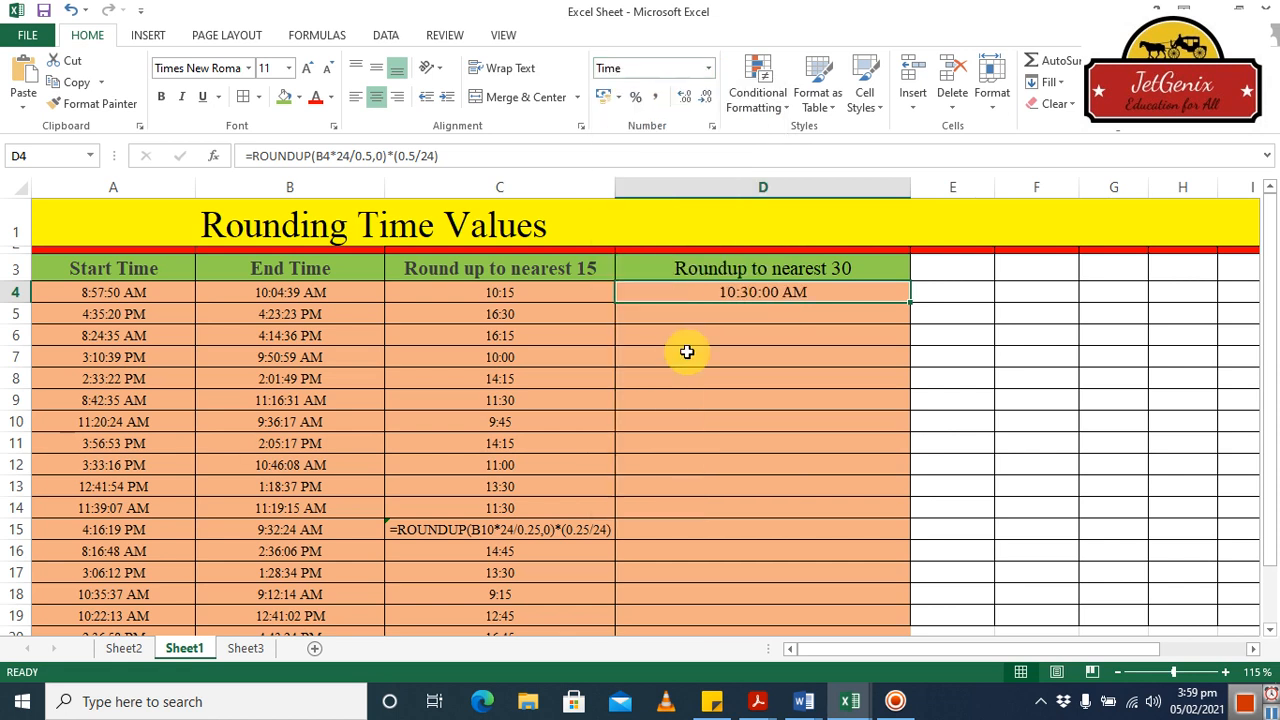
pyautogui.click(984, 364)
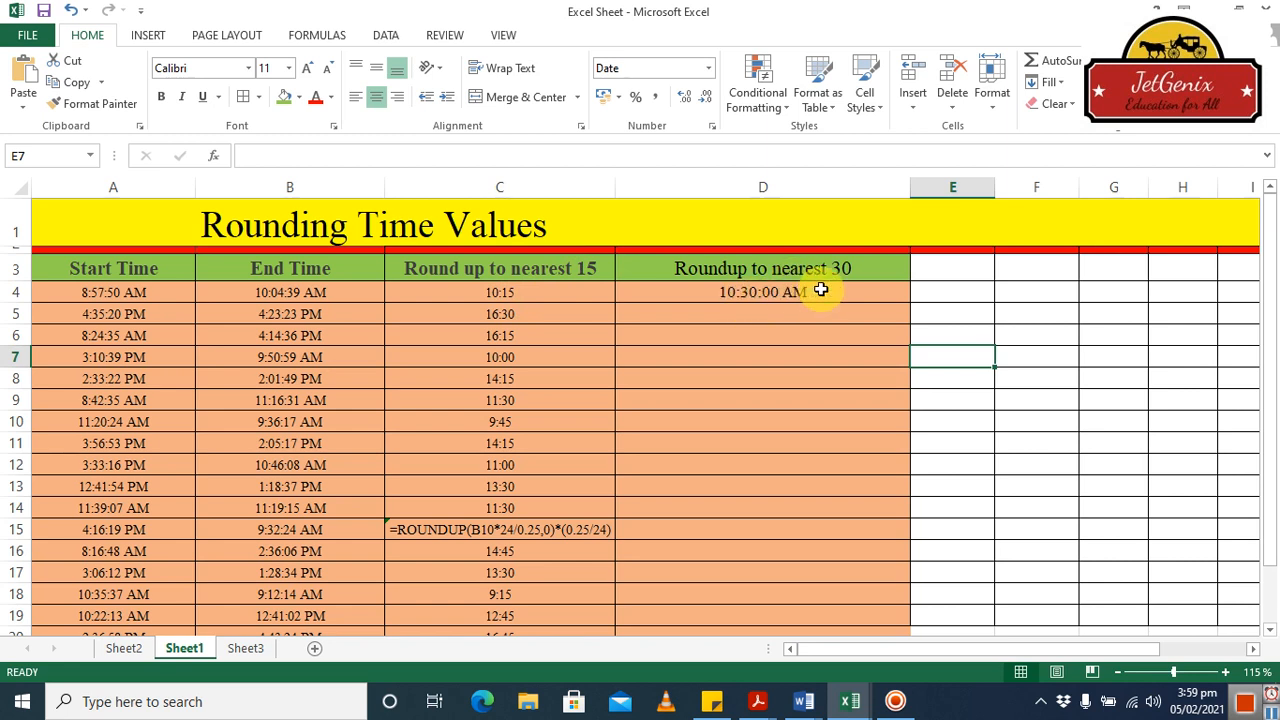
# Step: Fill the D4 rounding formula down the rest of the "Roundup to nearest 30" column
pyautogui.click(820, 289)
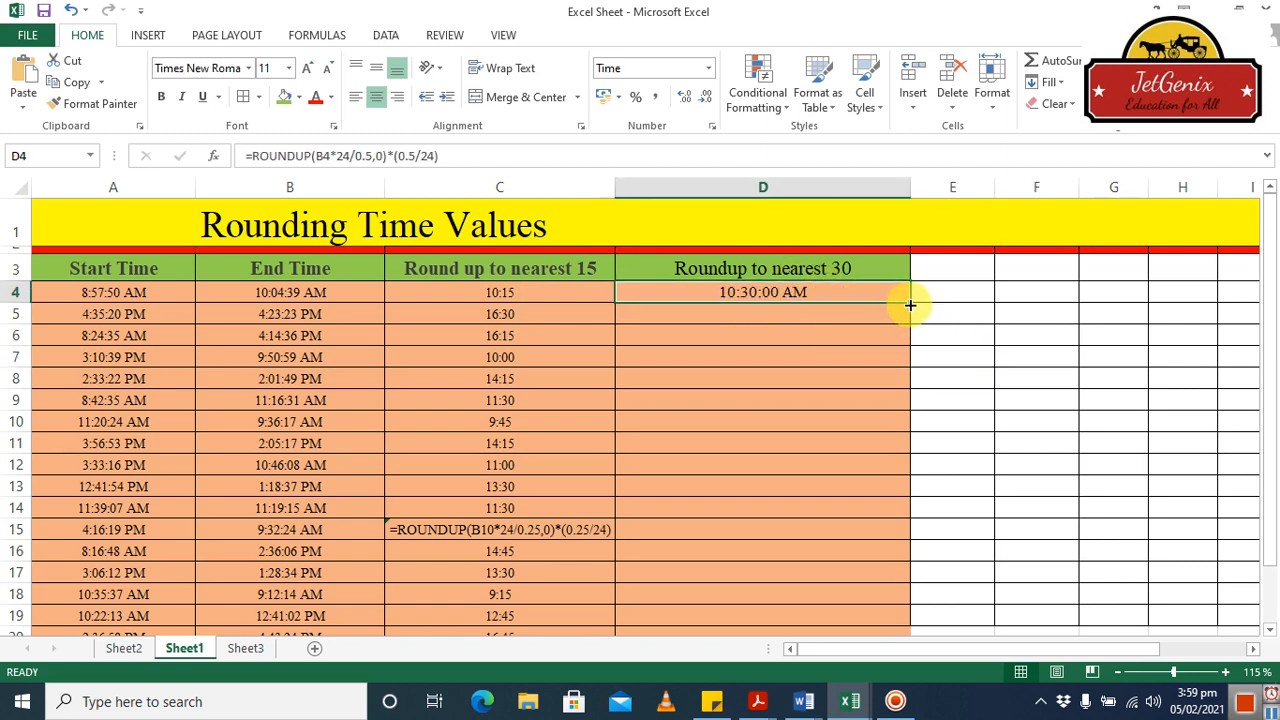
pyautogui.doubleClick(911, 304)
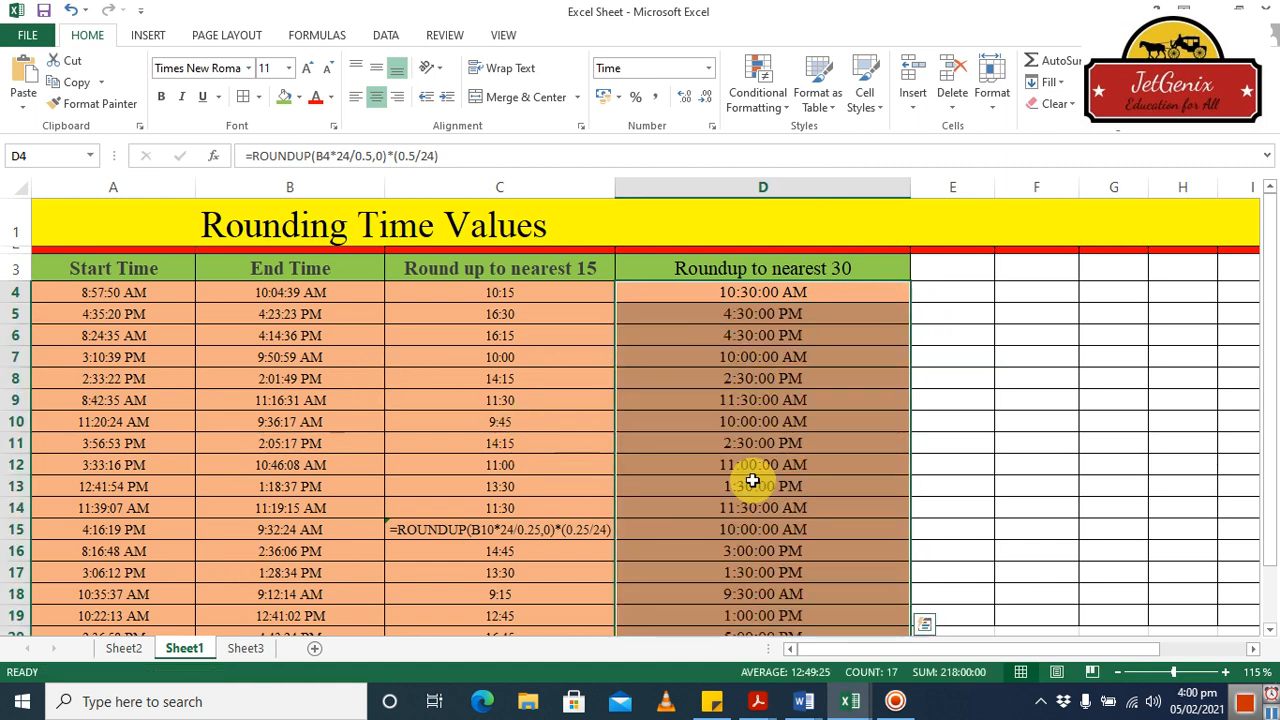
pyautogui.click(1034, 432)
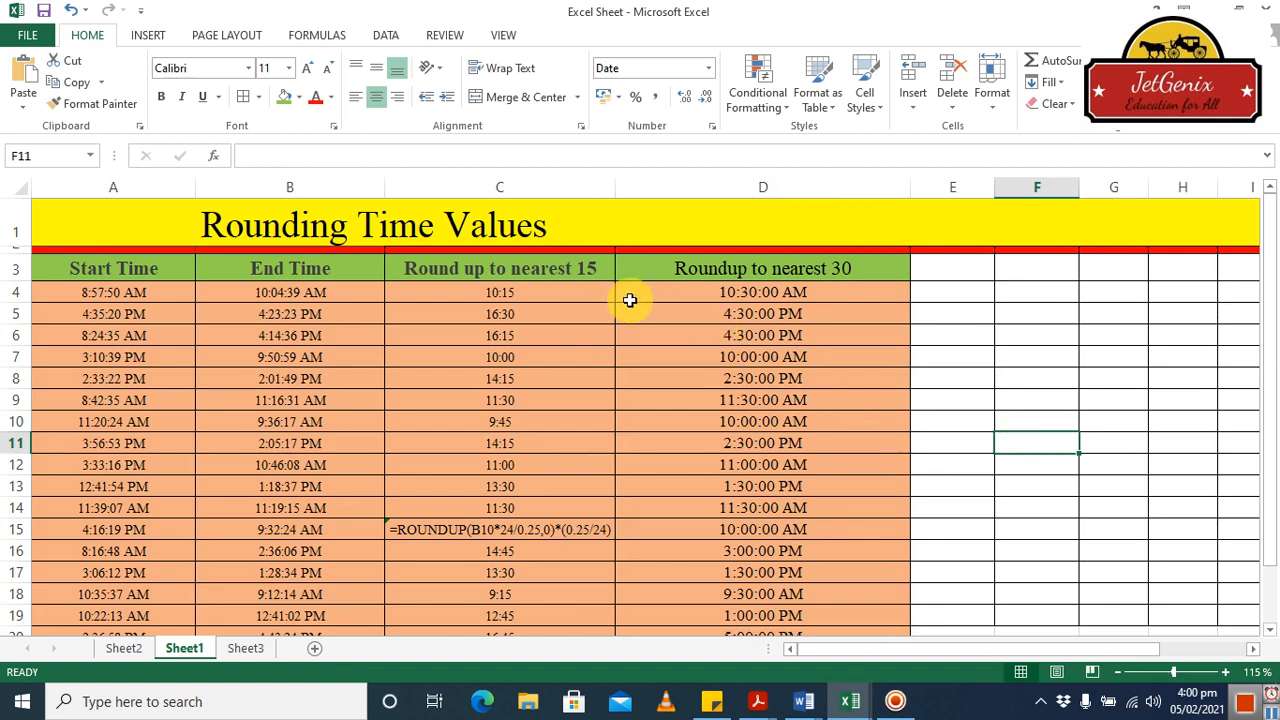
pyautogui.click(542, 276)
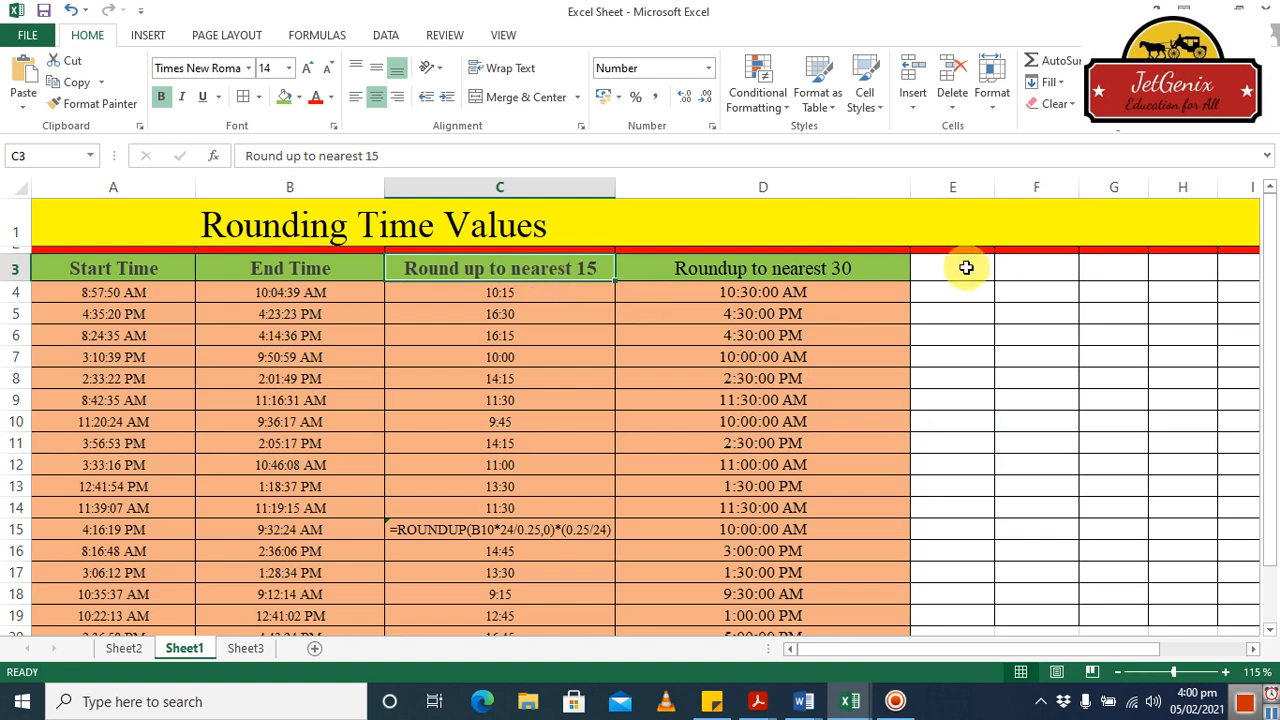
pyautogui.click(966, 268)
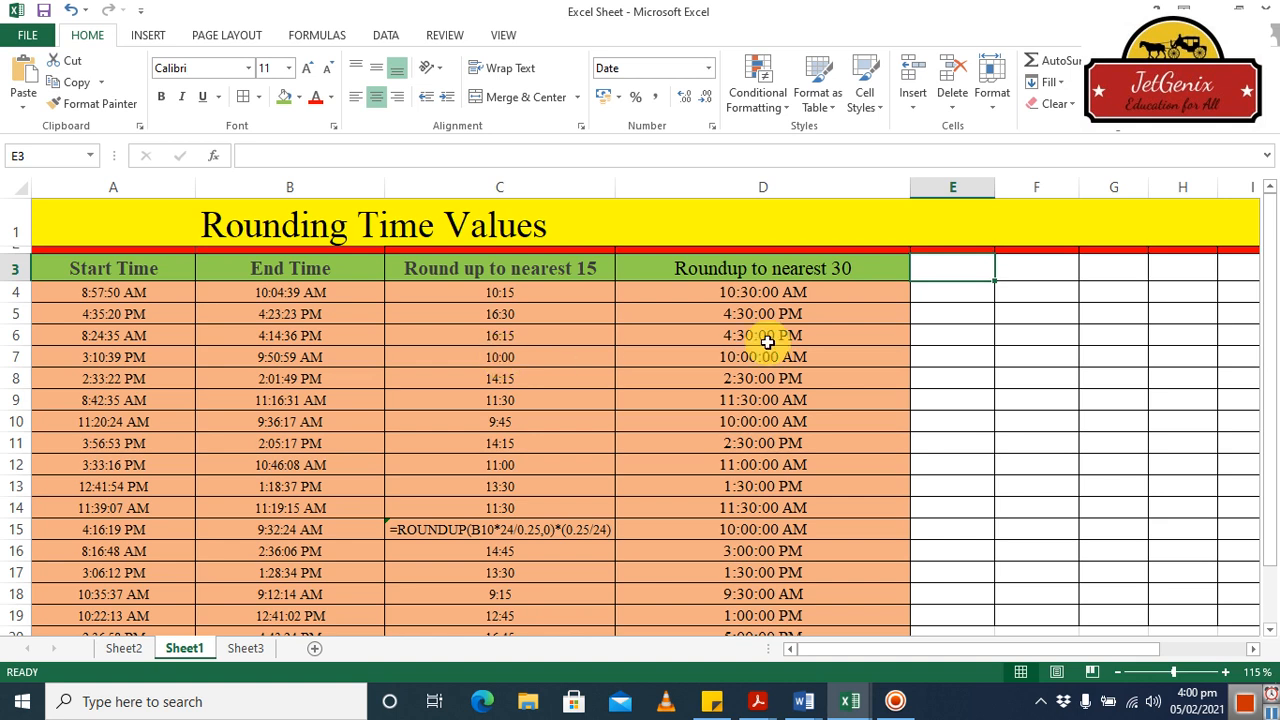
pyautogui.click(978, 355)
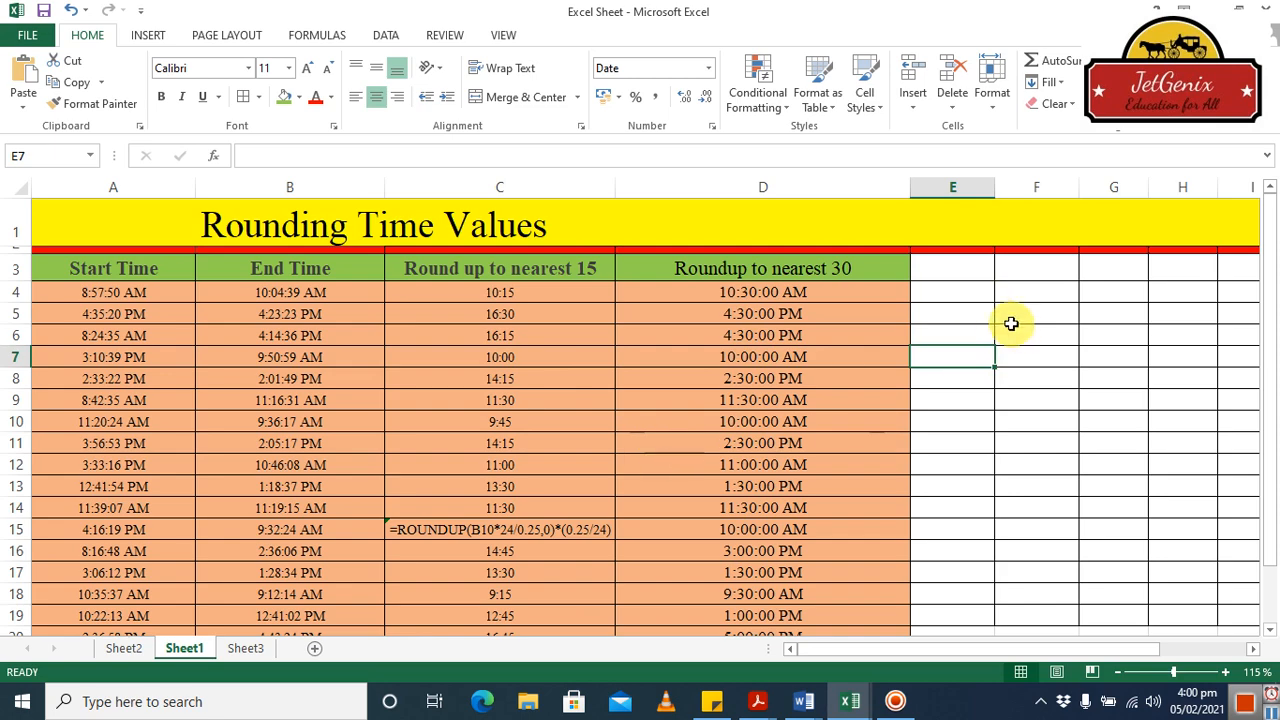
pyautogui.click(982, 318)
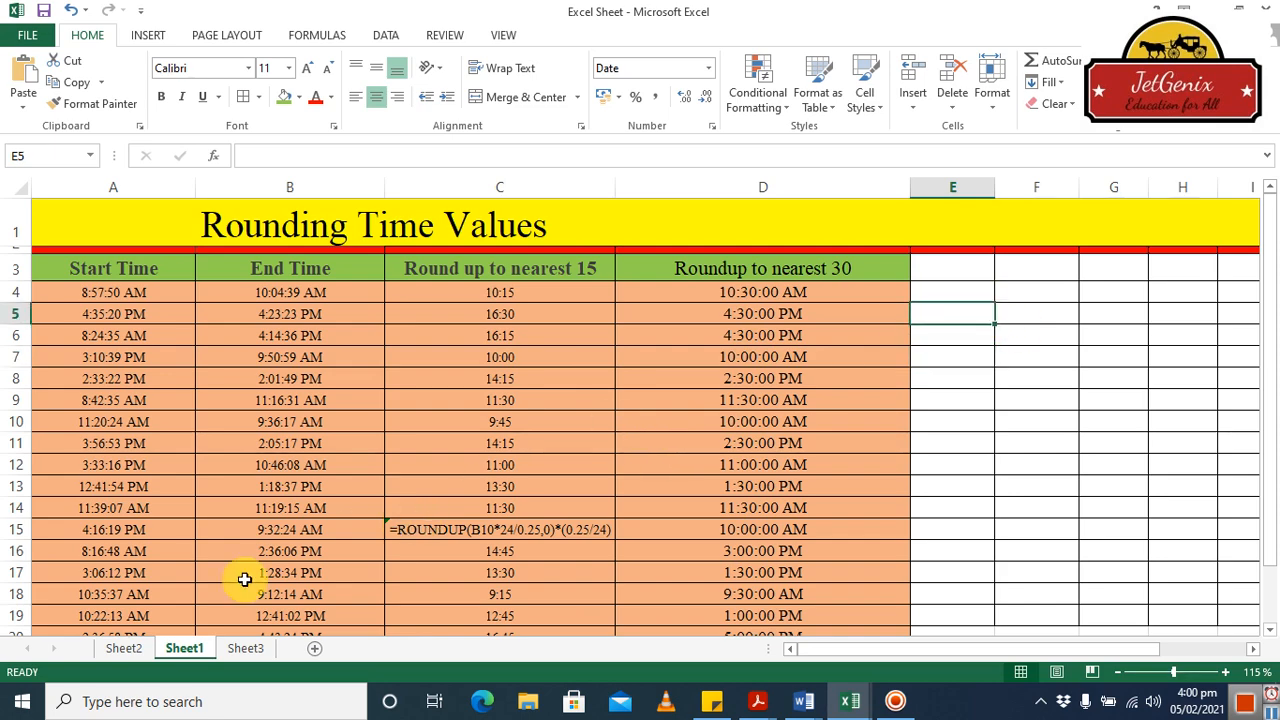
# Step: Look through the workbook's sheets and display Sheet3 with its closing picture
pyautogui.click(128, 652)
pyautogui.click(181, 650)
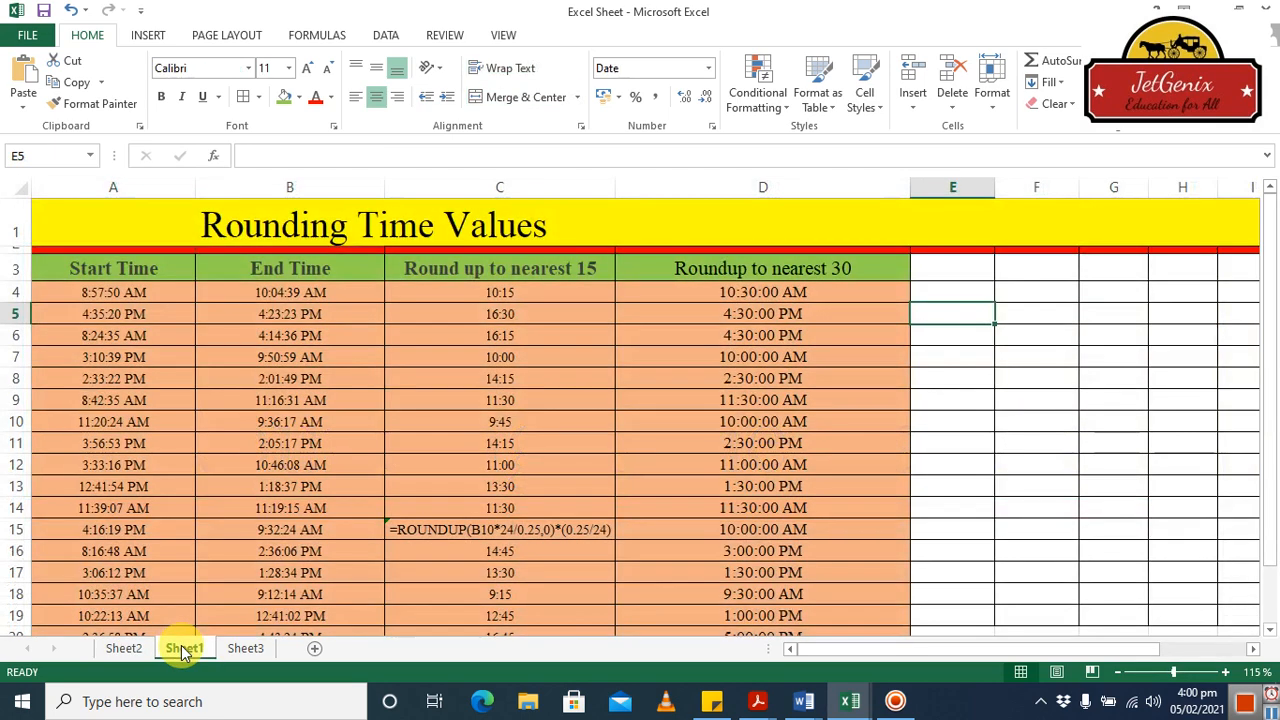
pyautogui.click(243, 650)
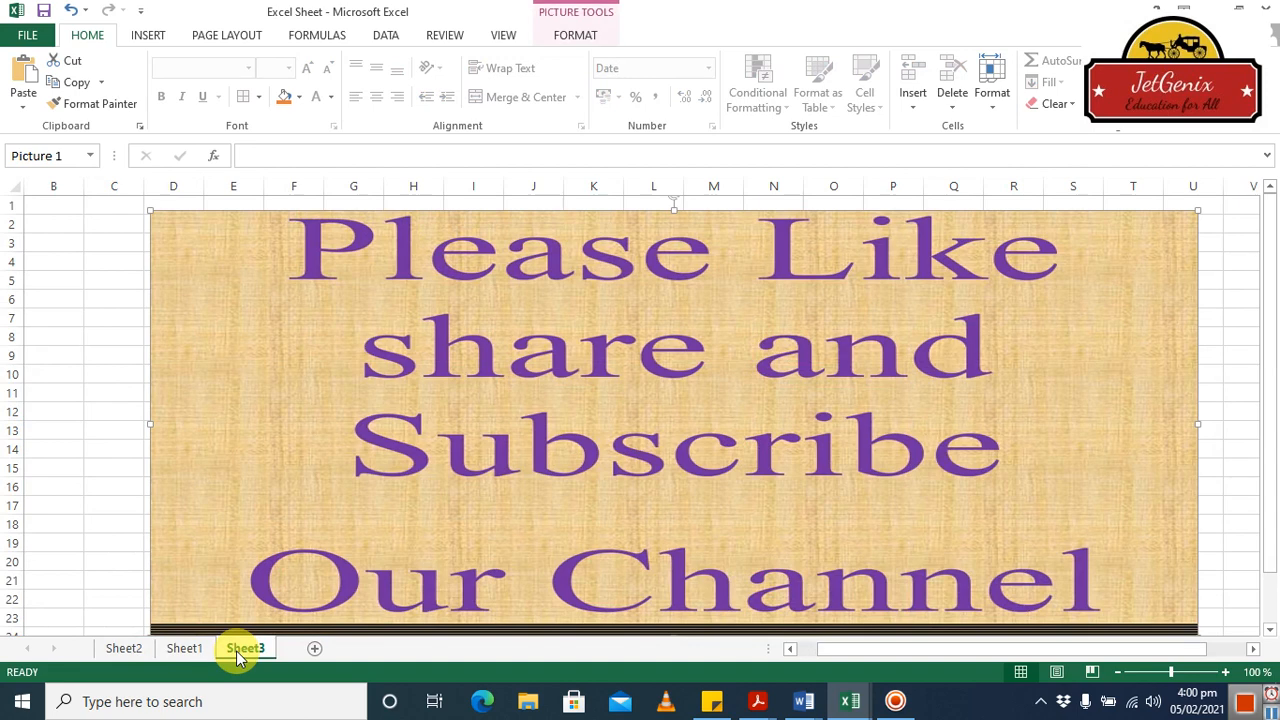